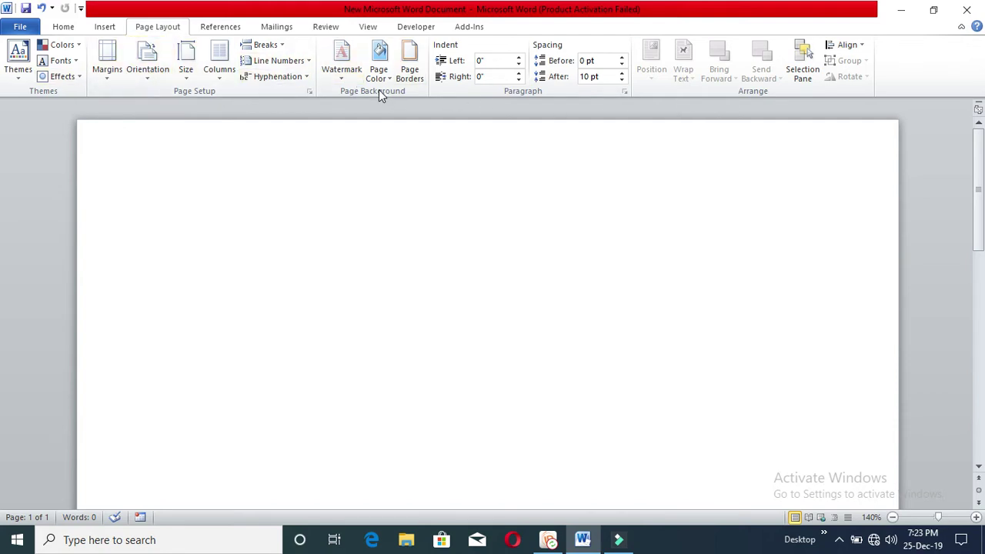
Open the custom margin settings, try raising the top margin as far as 1.2 inches and return it to 1 inch
left_click(106, 73)
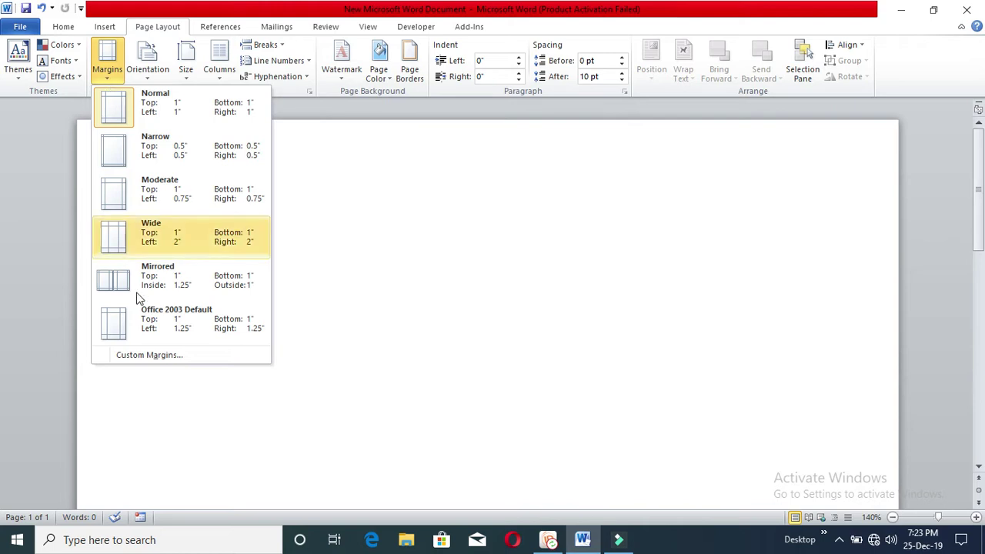
left_click(163, 356)
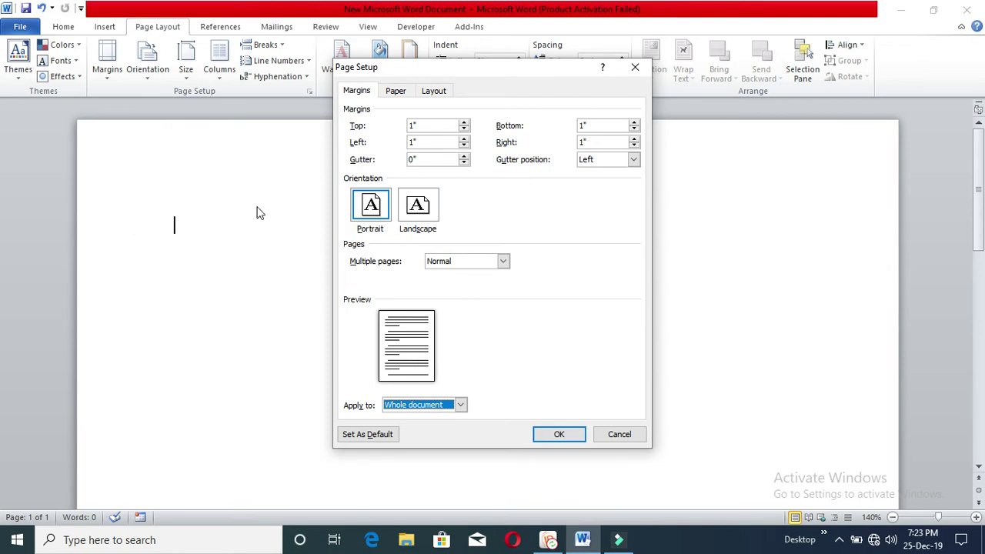
left_click(464, 121)
left_click(465, 129)
left_click(465, 129)
left_click(464, 121)
left_click(464, 122)
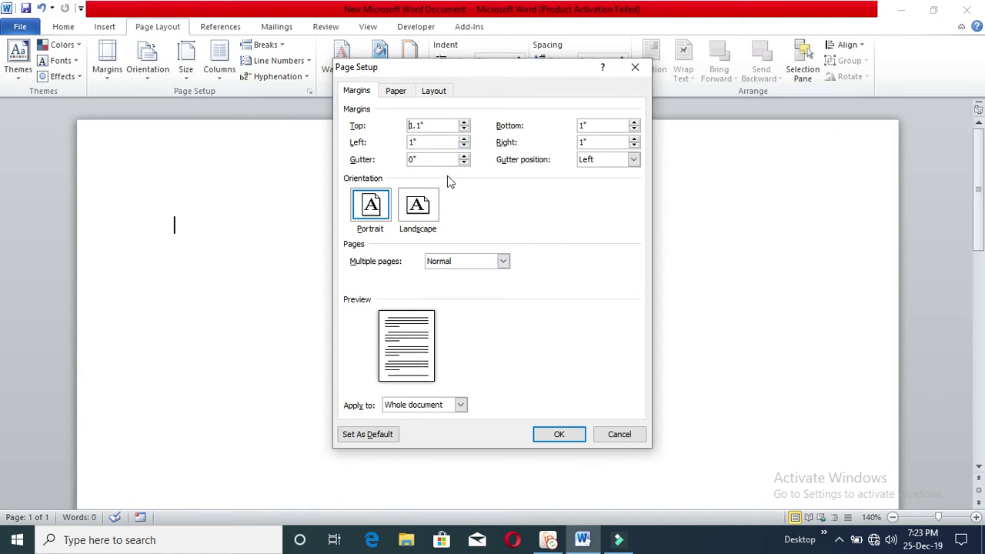
left_click(465, 123)
left_click(464, 129)
left_click(465, 123)
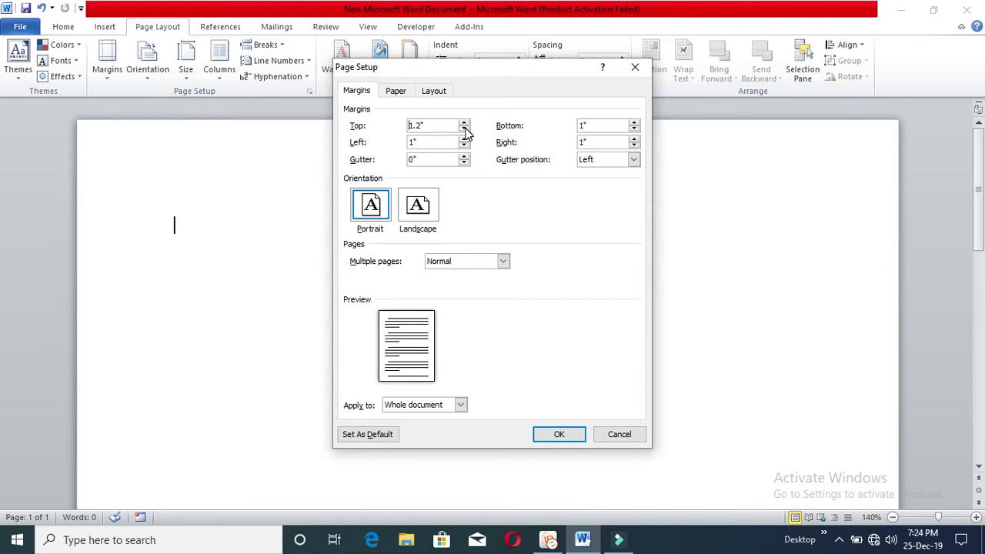
left_click(465, 129)
left_click(465, 129)
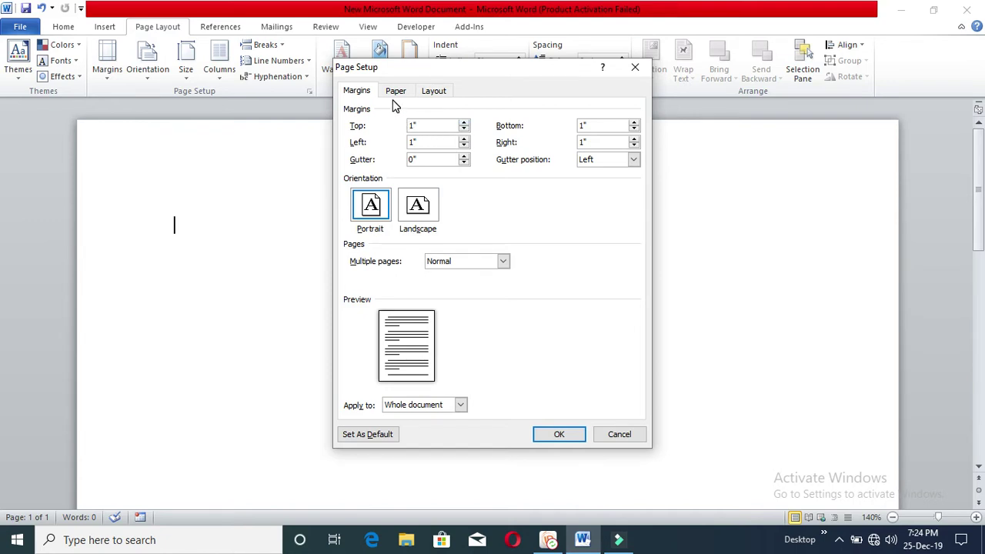
Try switching the page orientation between Portrait and Landscape in the page setup, ending on Landscape
left_click(367, 216)
left_click(419, 207)
left_click(372, 209)
left_click(436, 210)
left_click(385, 207)
left_click(419, 206)
left_click(371, 207)
left_click(419, 206)
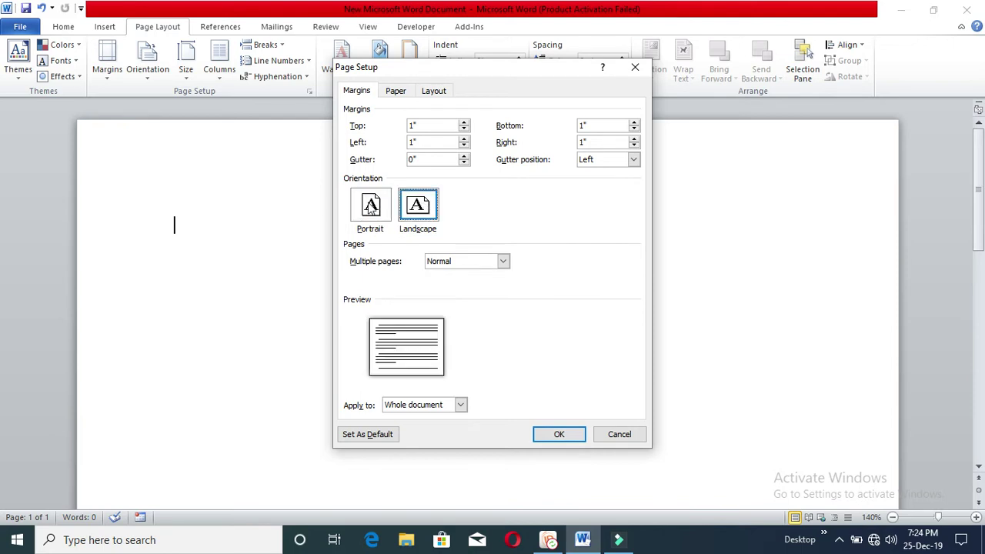
left_click(371, 207)
left_click(421, 207)
Try the A4 paper size in the page setup, ending on Custom size
left_click(396, 94)
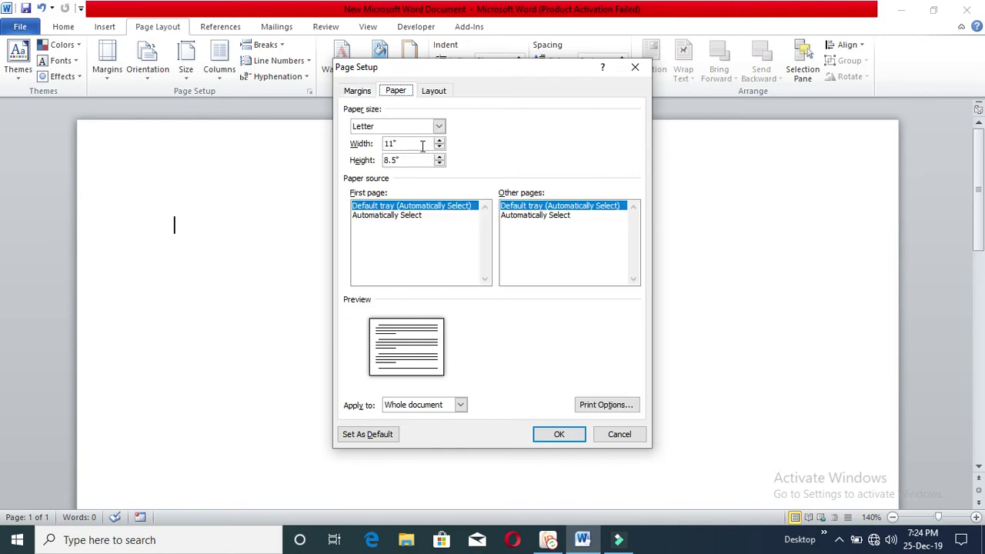
left_click(413, 127)
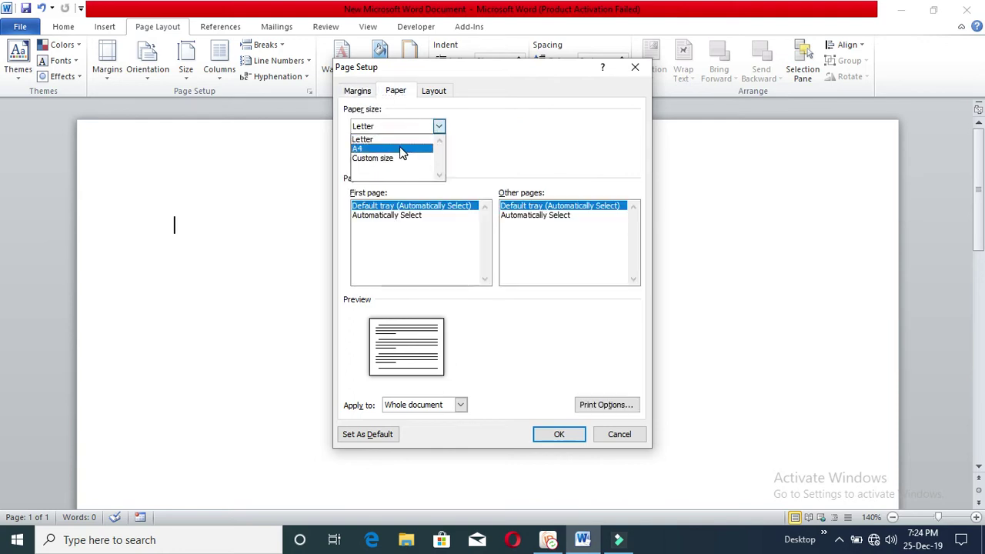
left_click(400, 149)
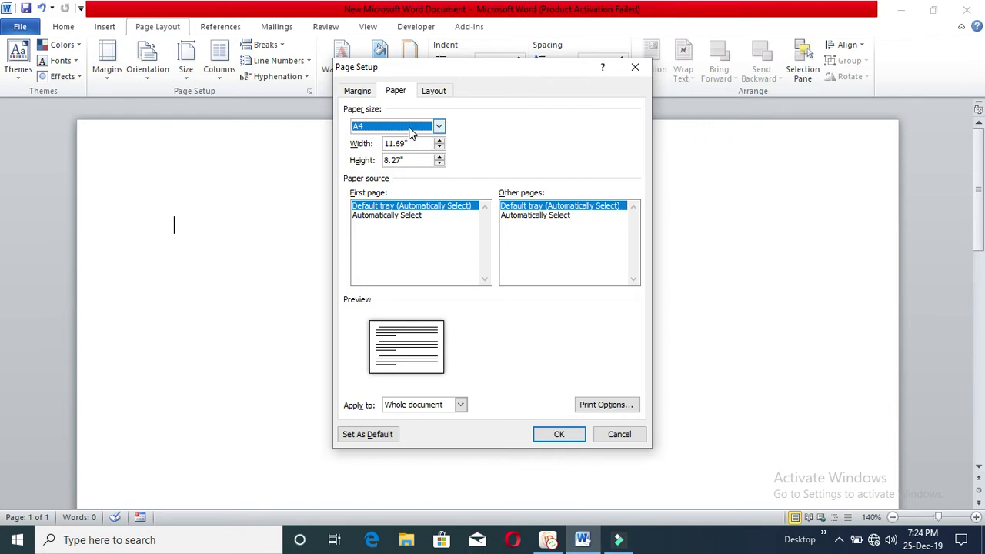
left_click(412, 131)
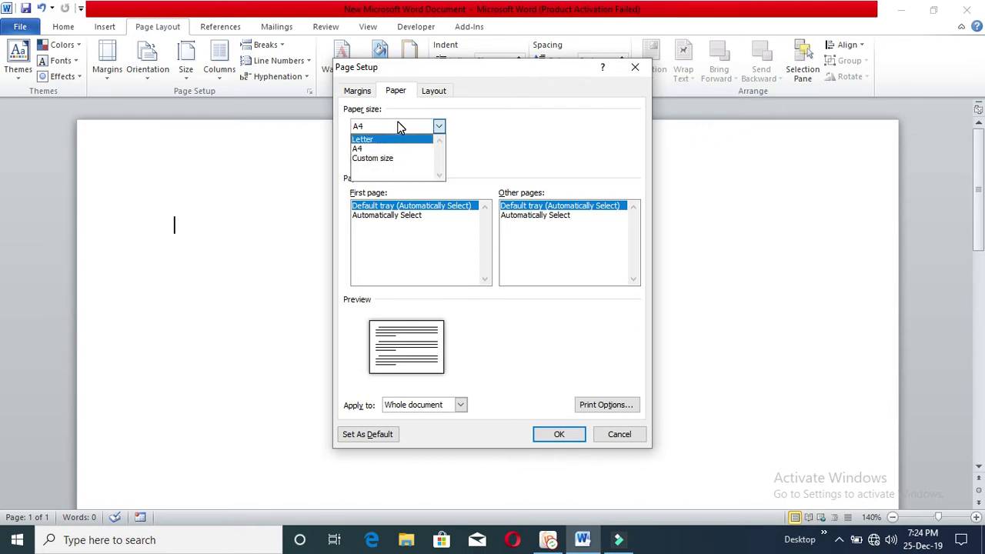
left_click(400, 125)
left_click(399, 124)
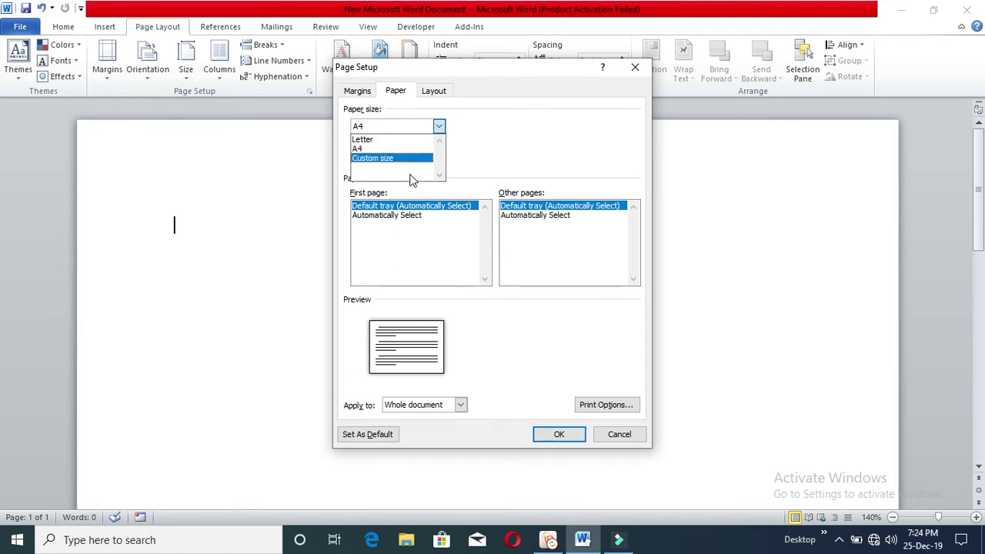
left_click(398, 159)
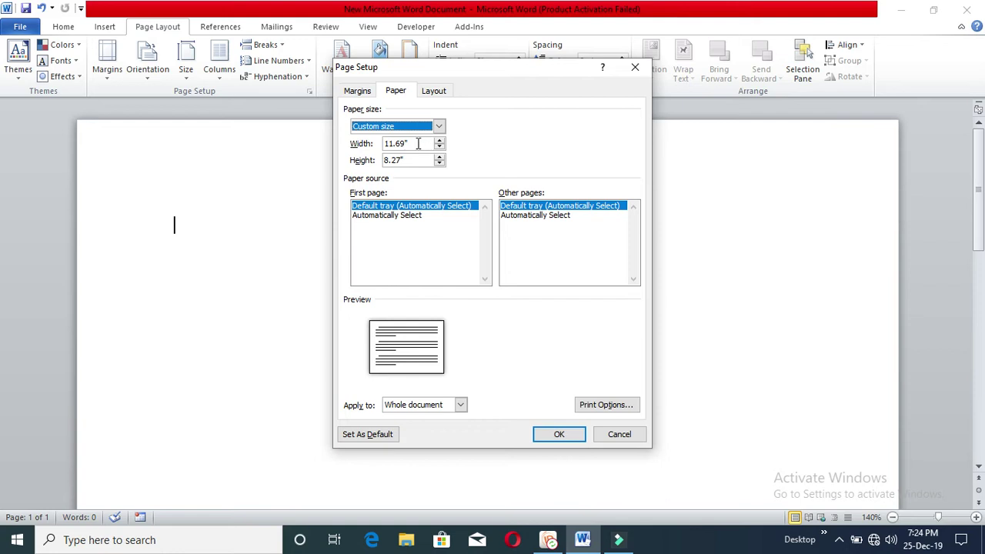
Review the section layout and margin settings, closing the page setup without applying any changes
left_click(423, 91)
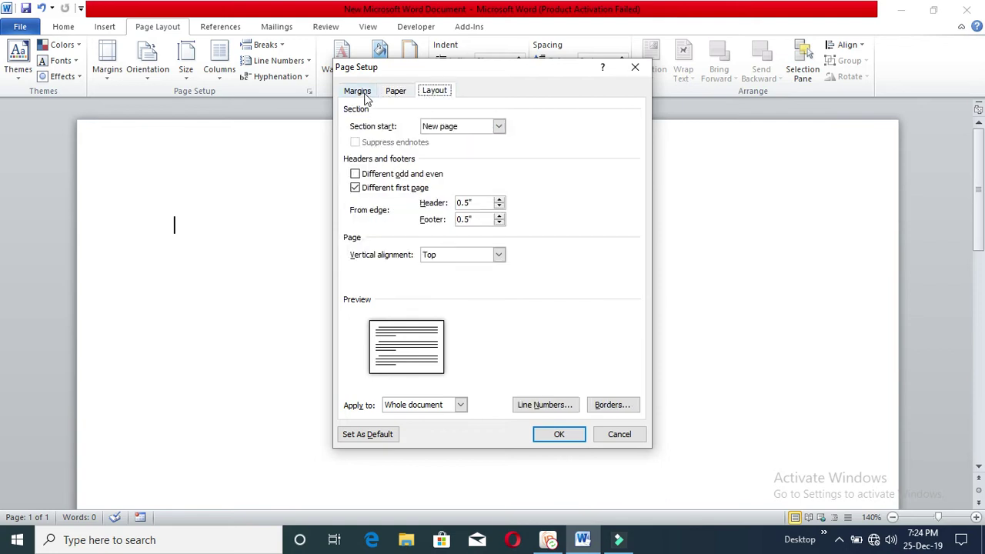
left_click(358, 92)
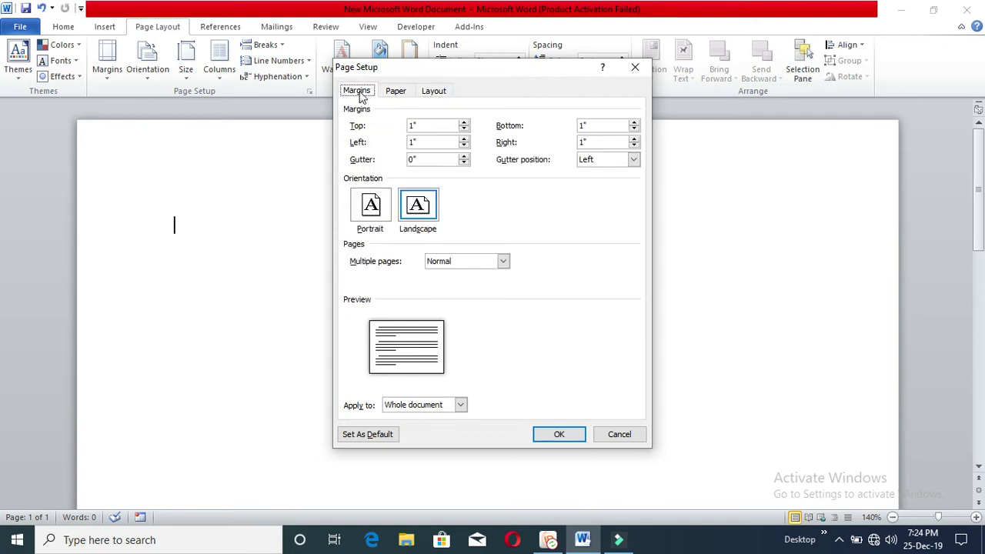
left_click(635, 70)
Examine the margin presets, orientation choices and custom margin settings without changing anything
left_click(110, 80)
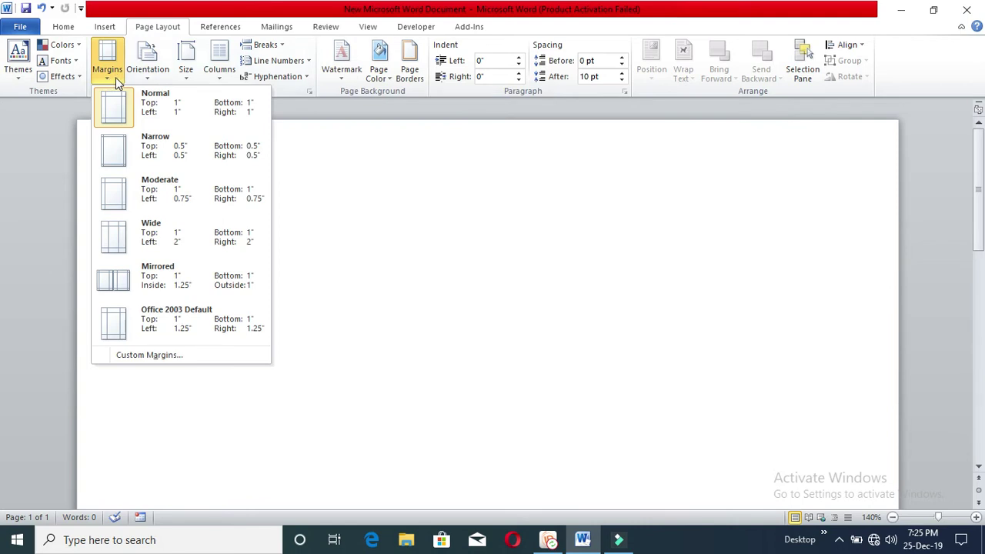
left_click(148, 83)
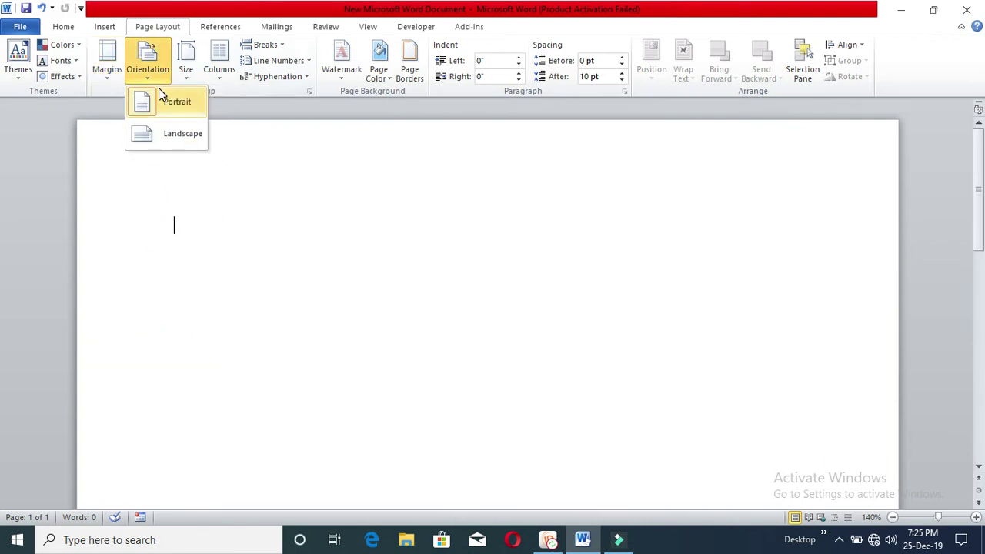
left_click(106, 79)
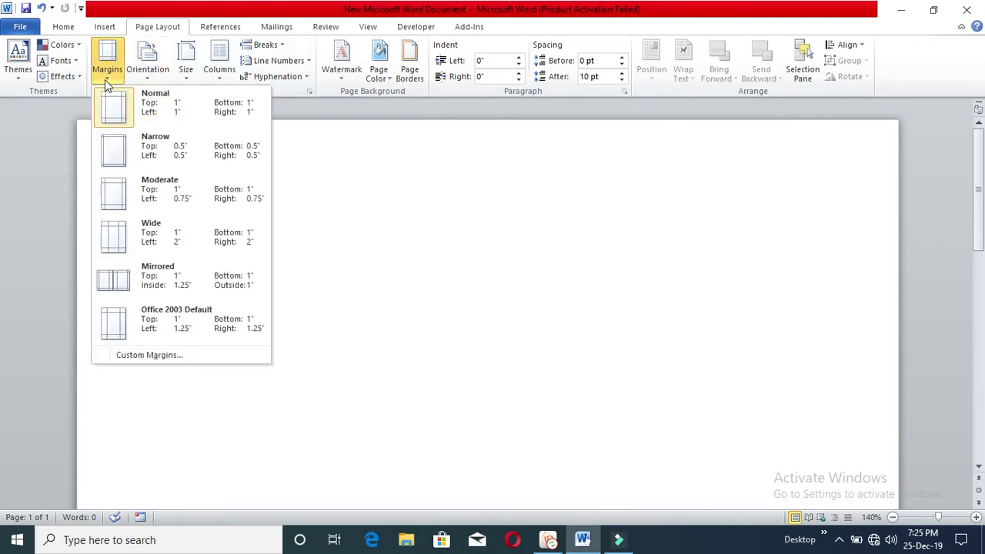
left_click(149, 360)
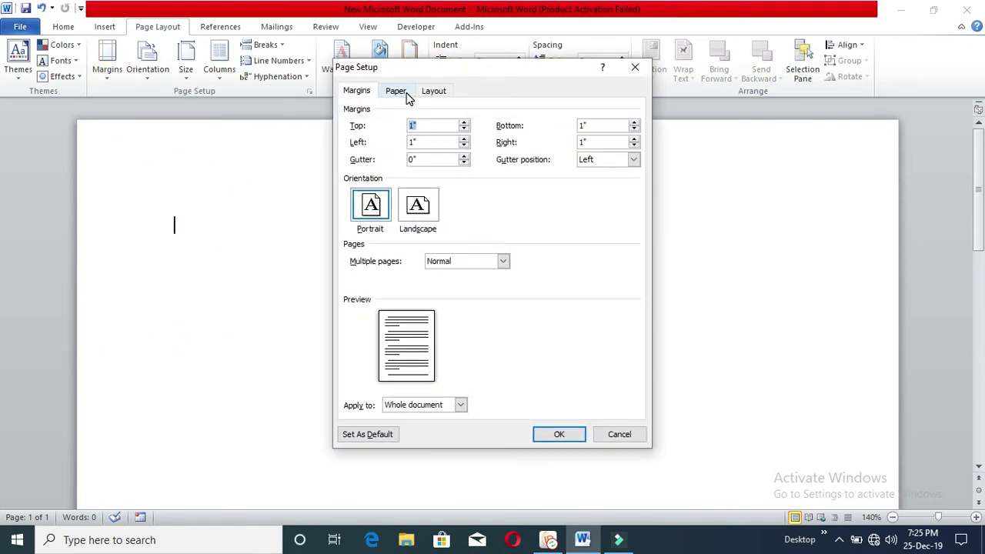
left_click(620, 435)
Examine the available page orientations, paper sizes and column layouts without applying any of them
left_click(144, 77)
left_click(187, 79)
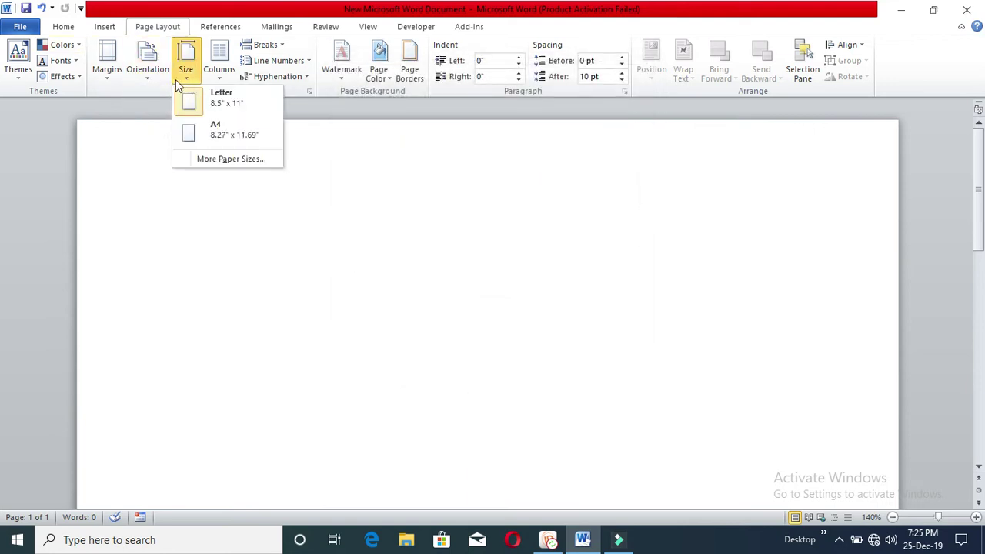
left_click(148, 80)
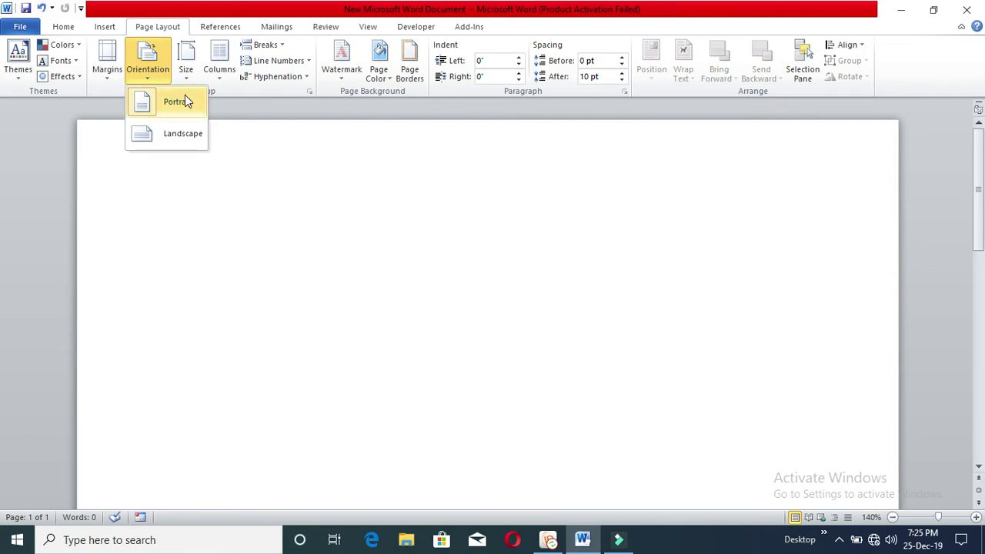
left_click(220, 82)
left_click(382, 161)
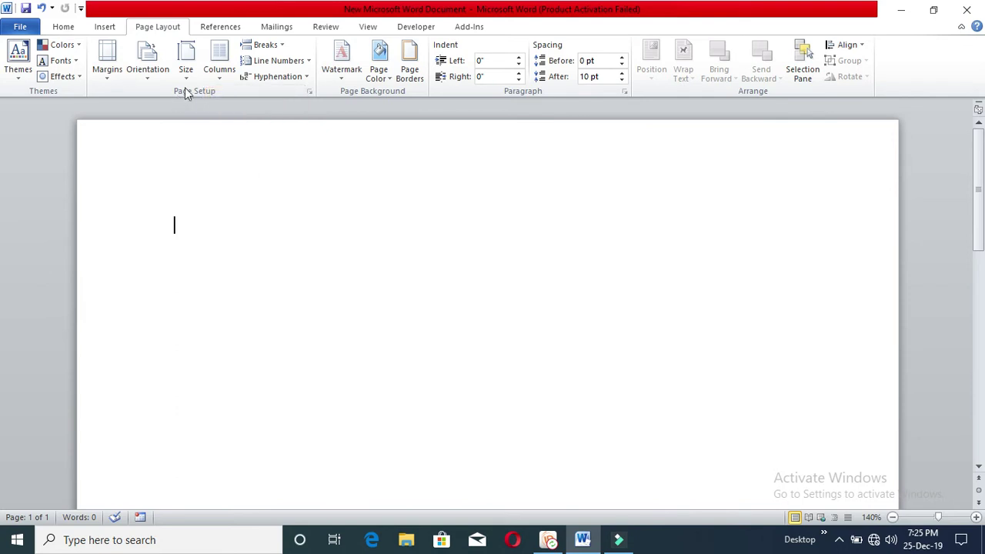
left_click(227, 85)
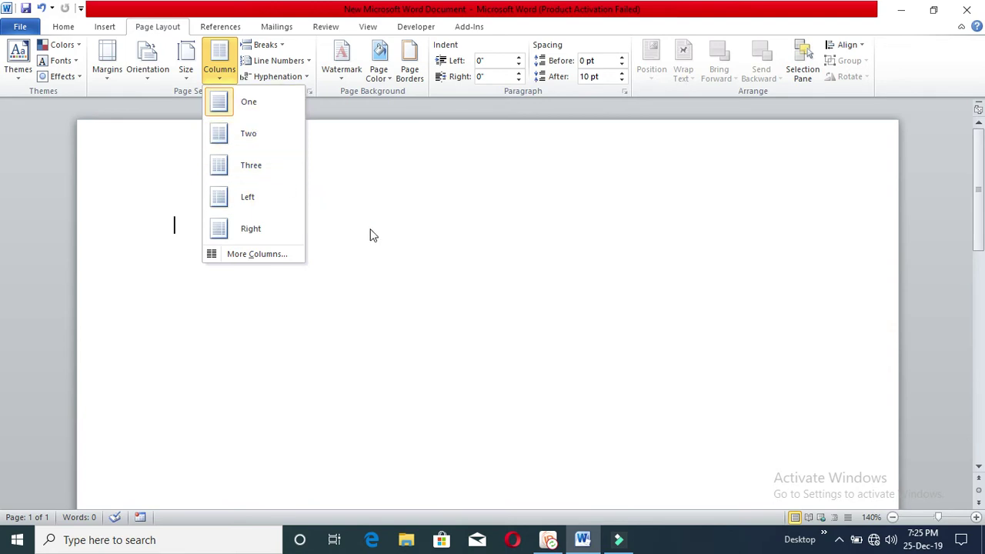
left_click(354, 205)
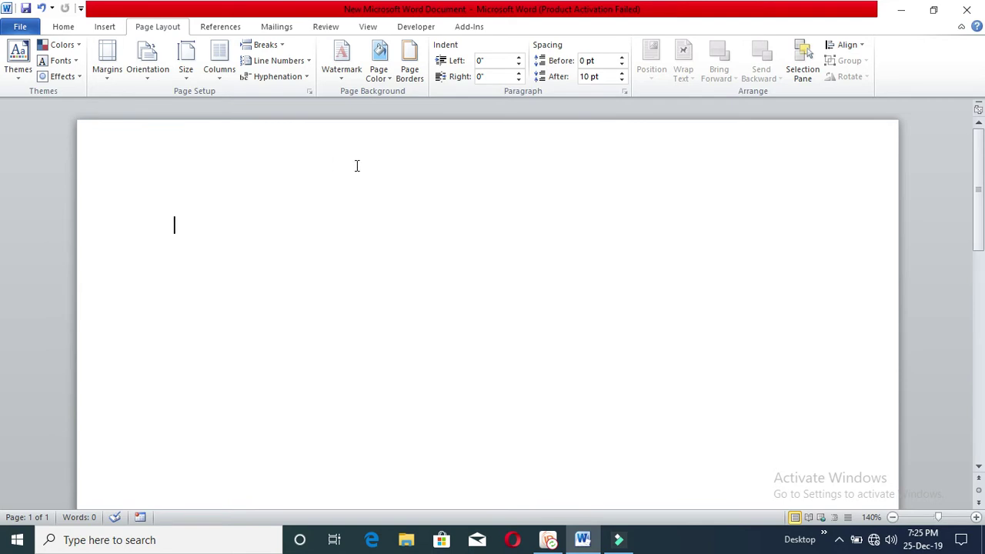
Try the one-column layout, ending on two columns, and enter a long unbroken string of sample letters
left_click(218, 80)
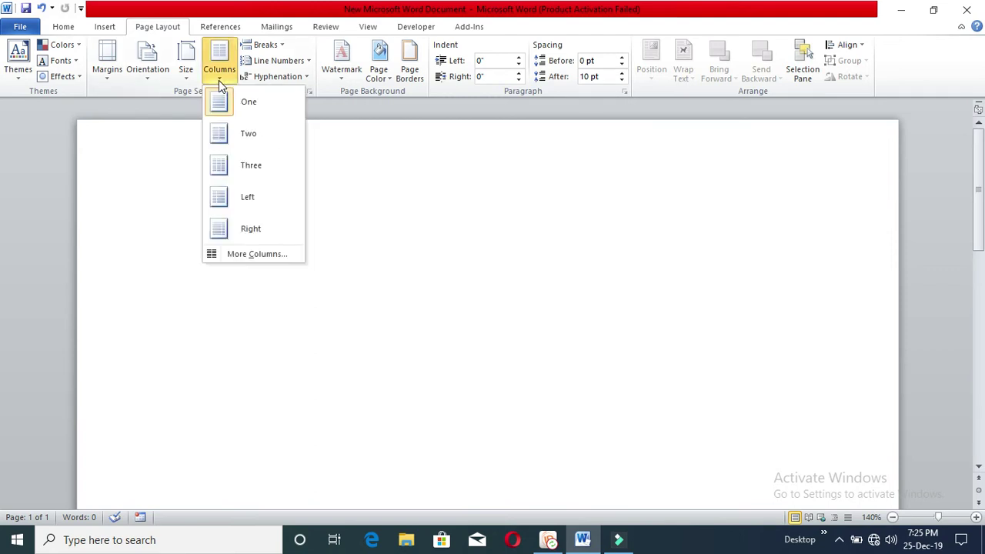
left_click(251, 114)
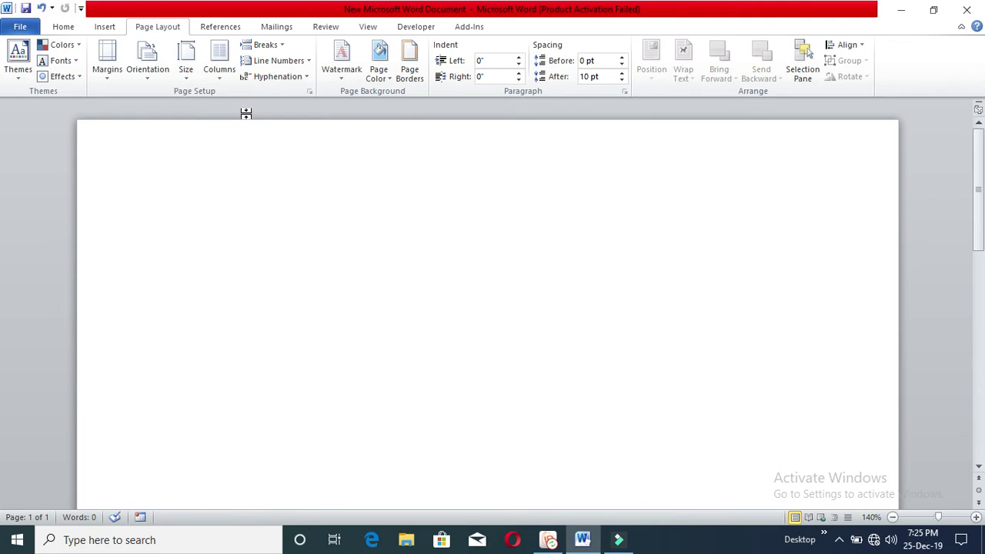
left_click(219, 74)
left_click(251, 135)
type("fkdflkdjfldjlfkjdlkfjlkdjflkd")
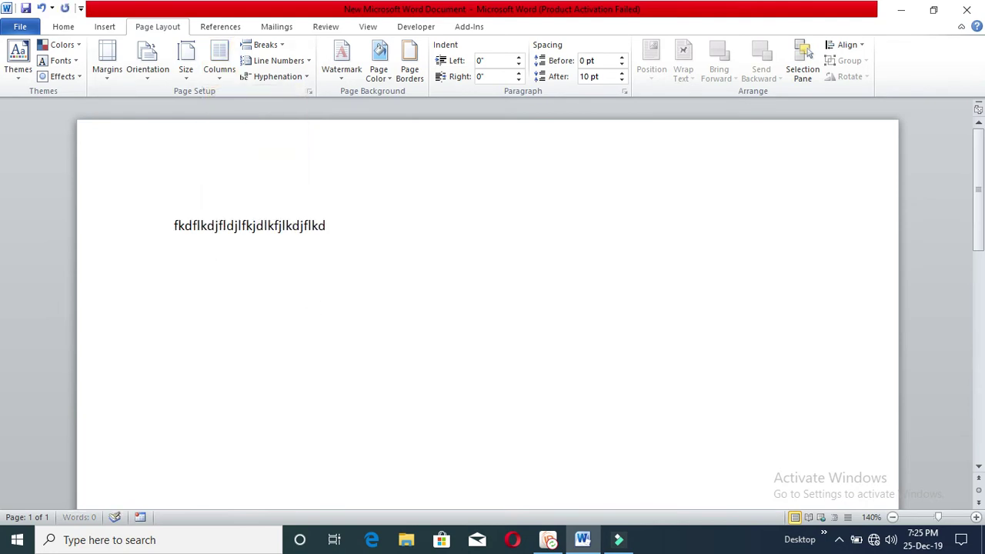
type("jflkdjflkdjflkdjklfjdklfjkldjfdfdfdfdfdfdf")
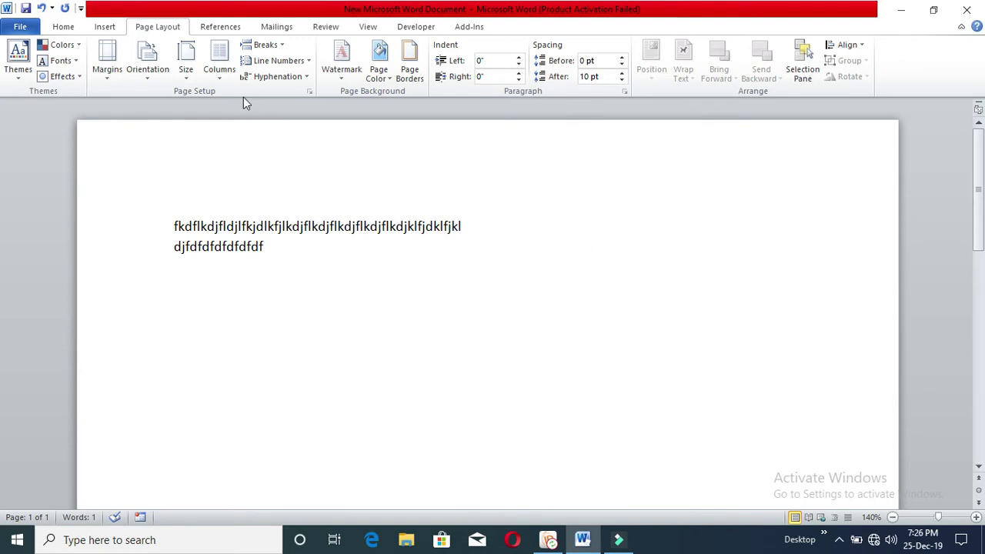
Change the document layout to three columns and delete all the sample text
left_click(220, 65)
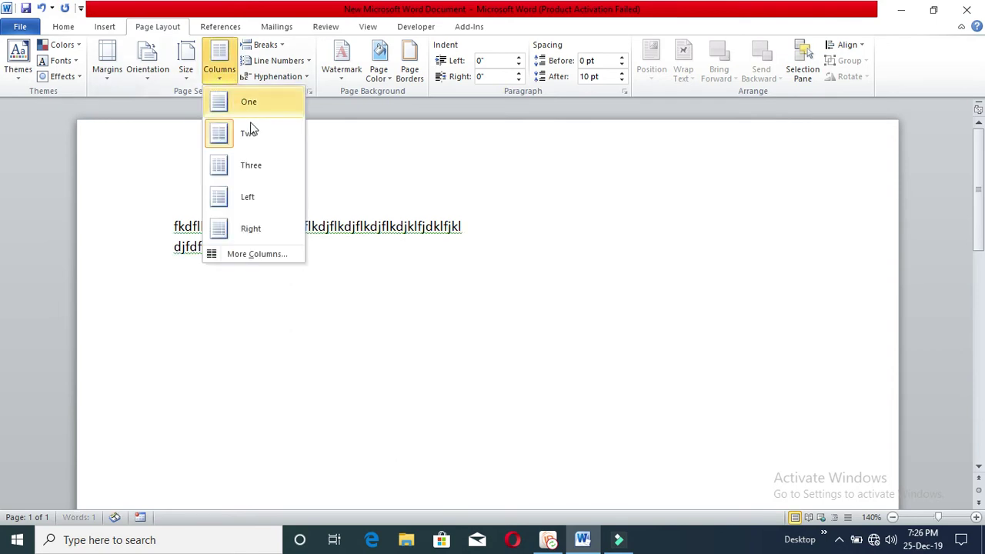
left_click(260, 165)
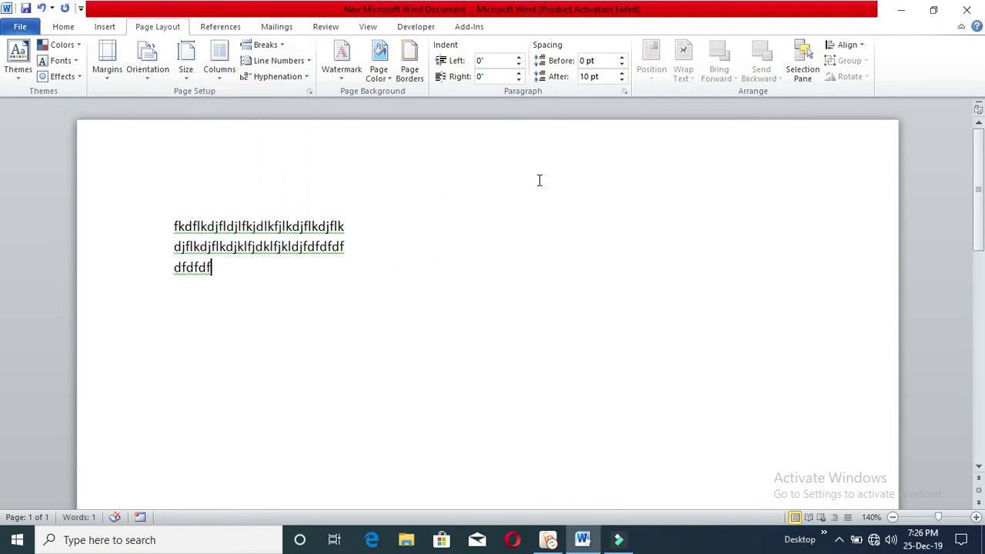
left_click(218, 77)
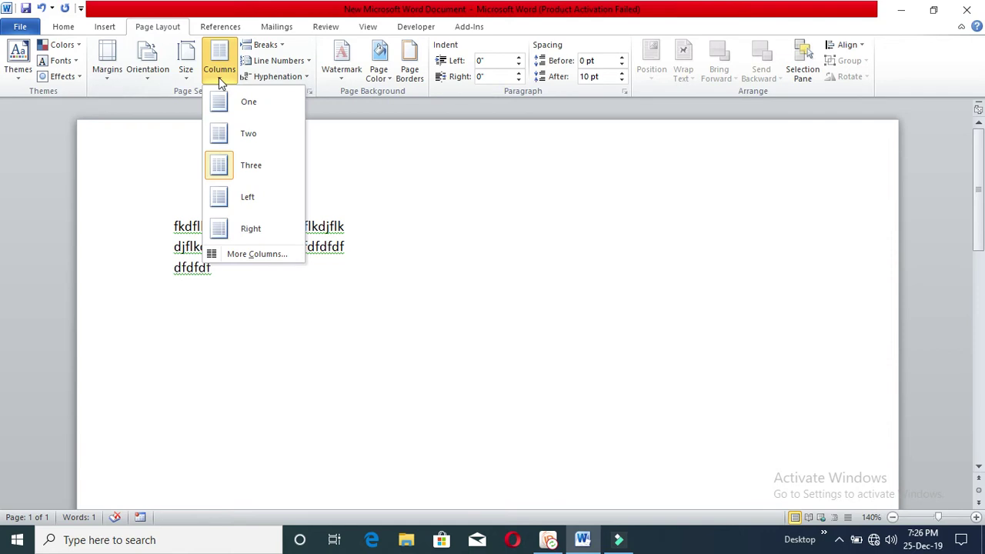
left_click(298, 174)
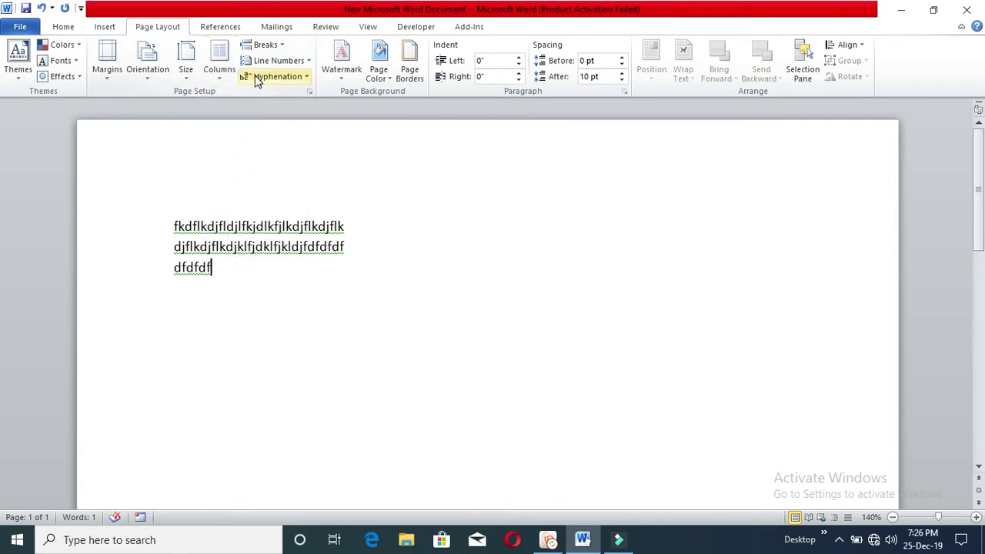
key("ctrl+a")
key("Delete")
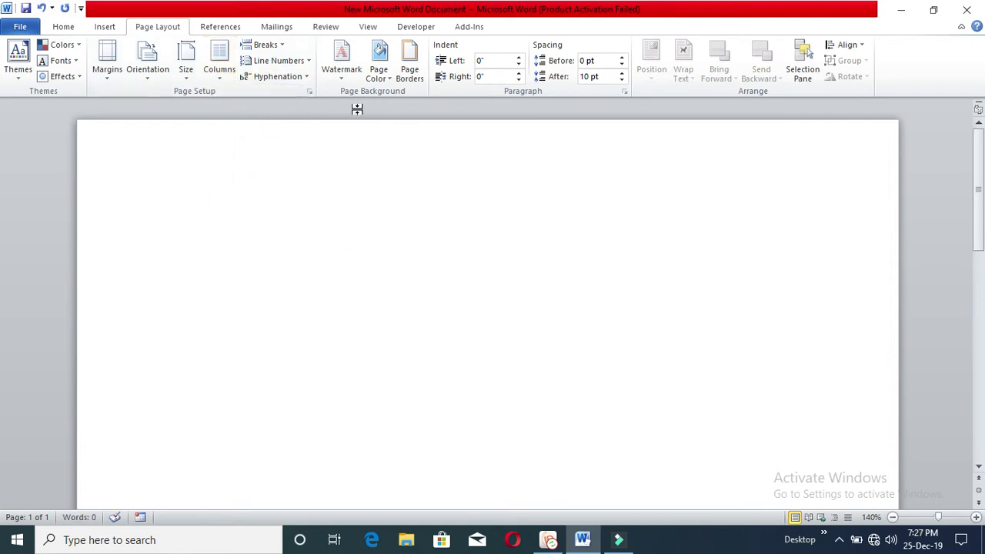
Examine the page and section break types and the line numbering options without applying any
left_click(283, 47)
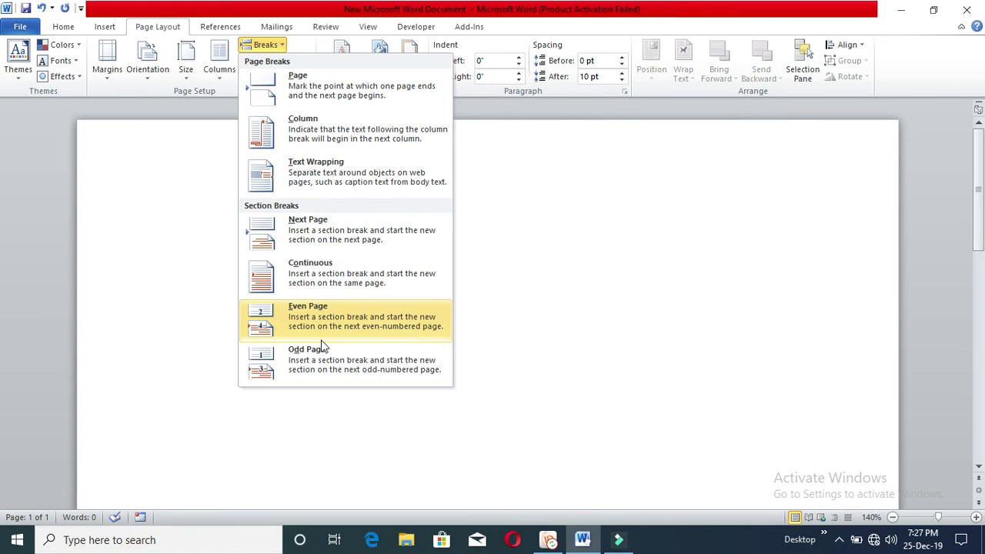
left_click(204, 136)
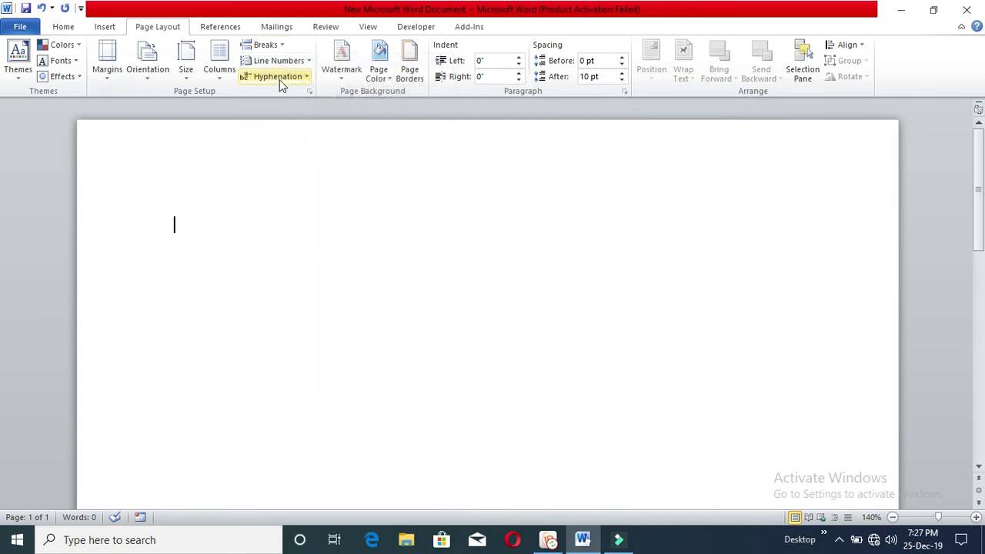
left_click(308, 61)
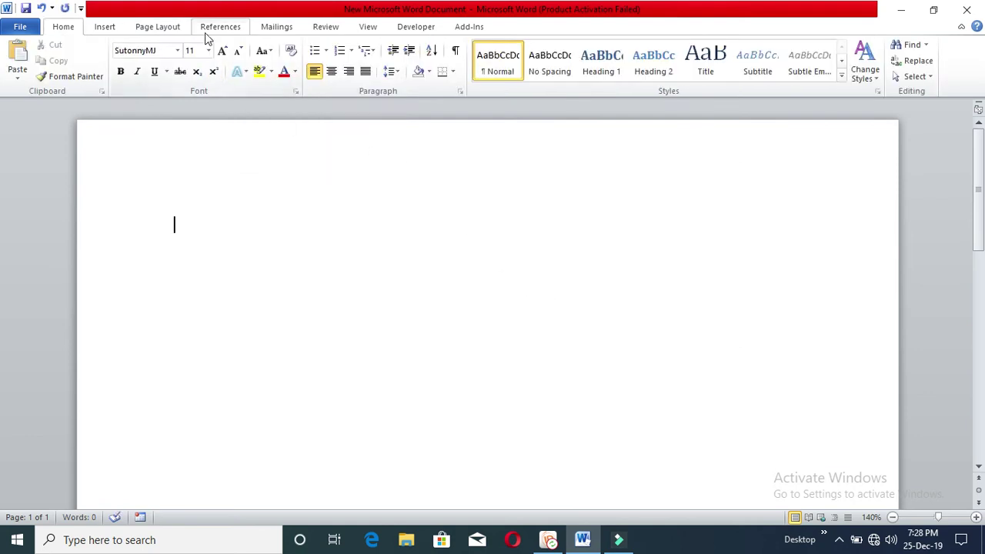
Turn on continuous line numbering and enter two lines of random Bengali sample letters, starting a third line
left_click(176, 29)
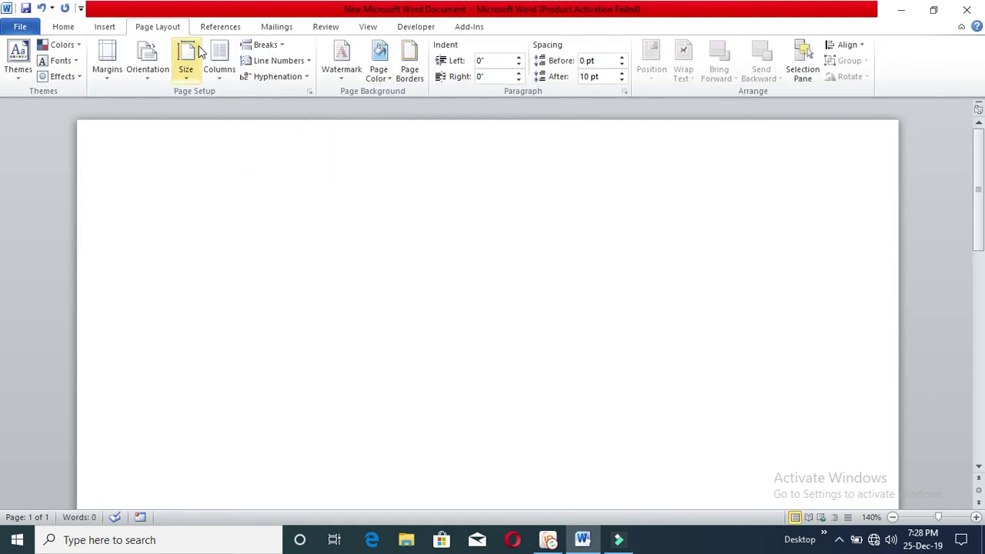
left_click(308, 60)
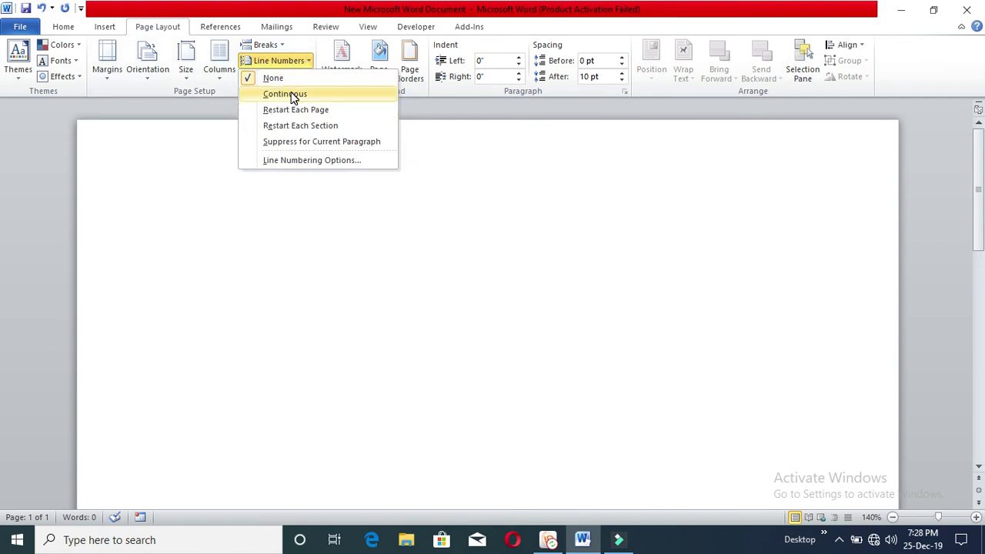
left_click(294, 97)
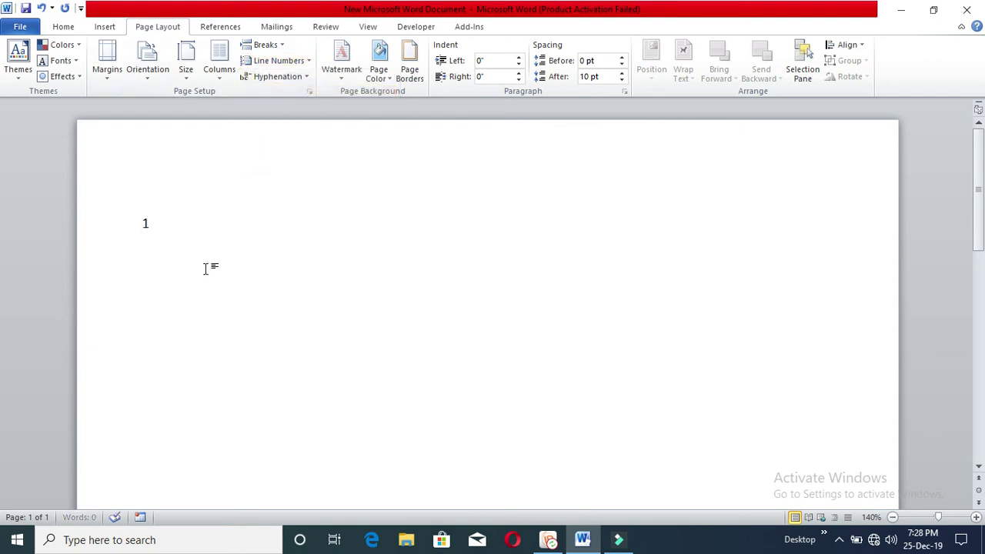
type("খভলশষফভলষশফভলষশফ")
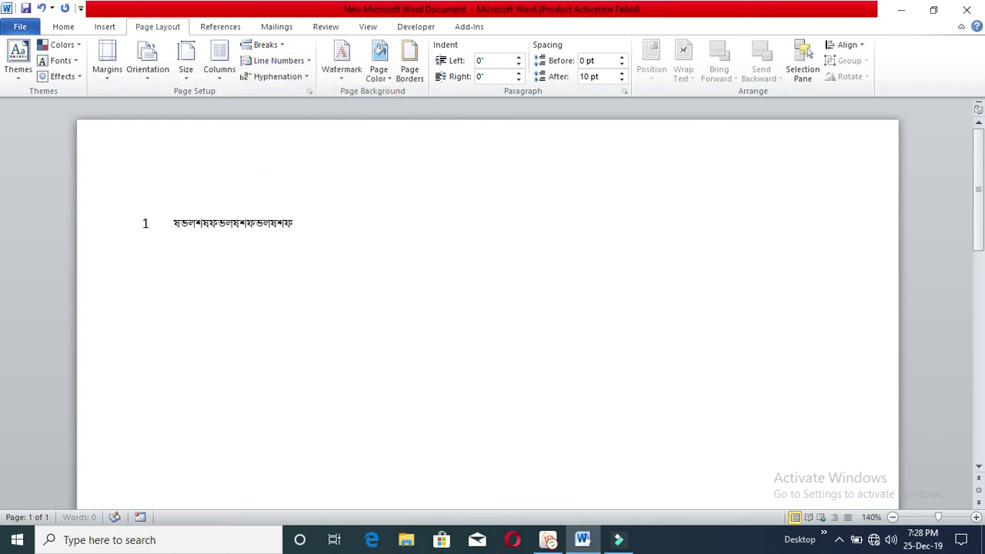
key("Return")
type("ষশফলভষশফলশষভশষফ")
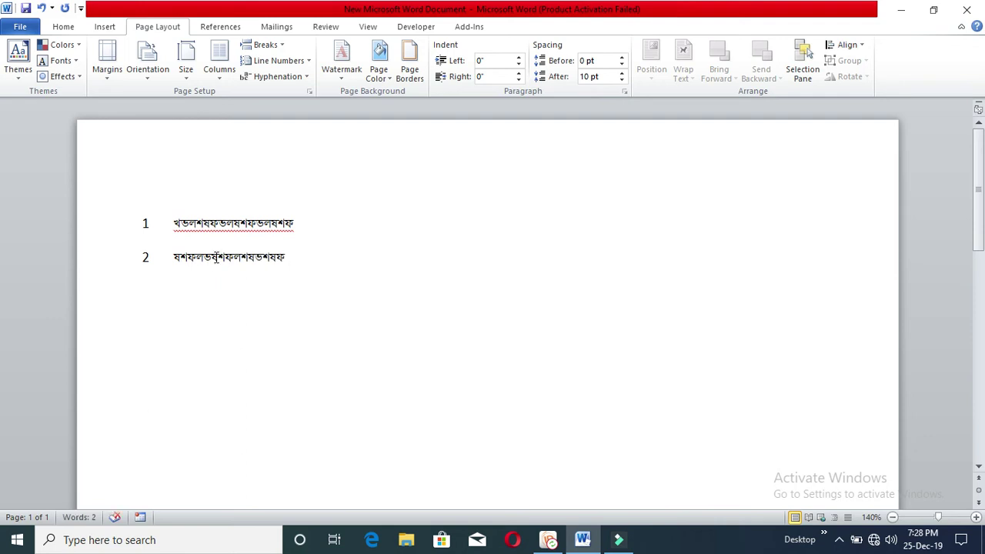
key("Return")
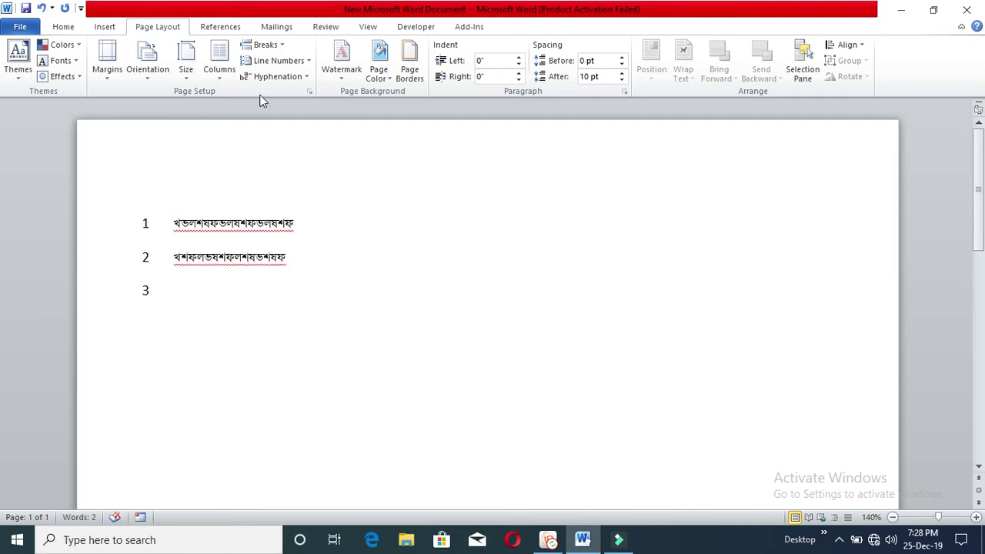
Change the font to Garamond on the third line, and delete the numbered sample lines
left_click(105, 28)
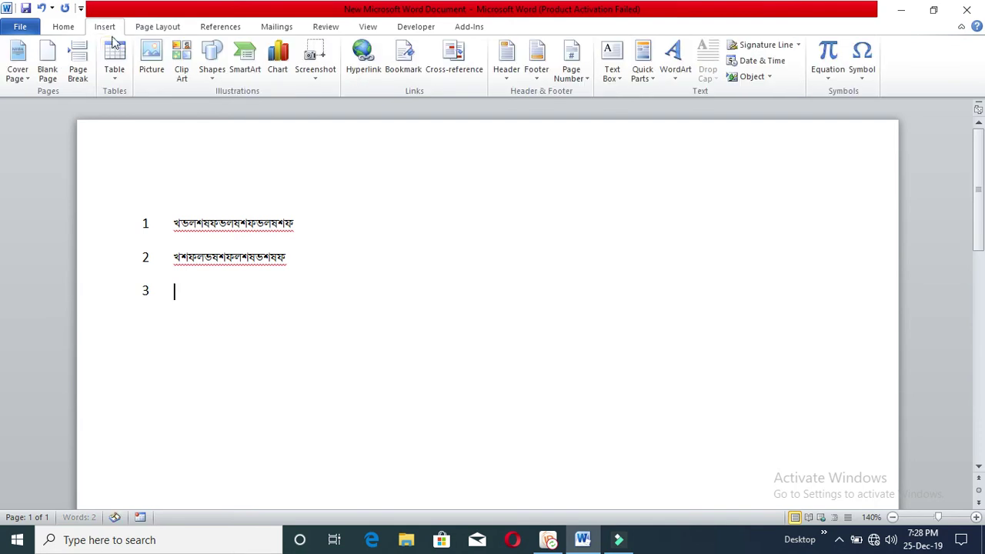
left_click(69, 28)
left_click(178, 50)
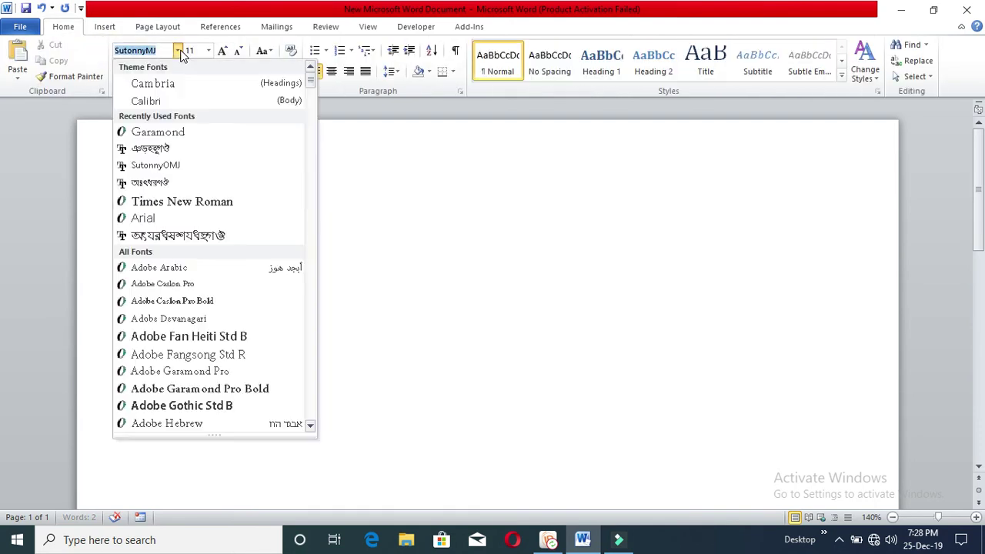
left_click(172, 132)
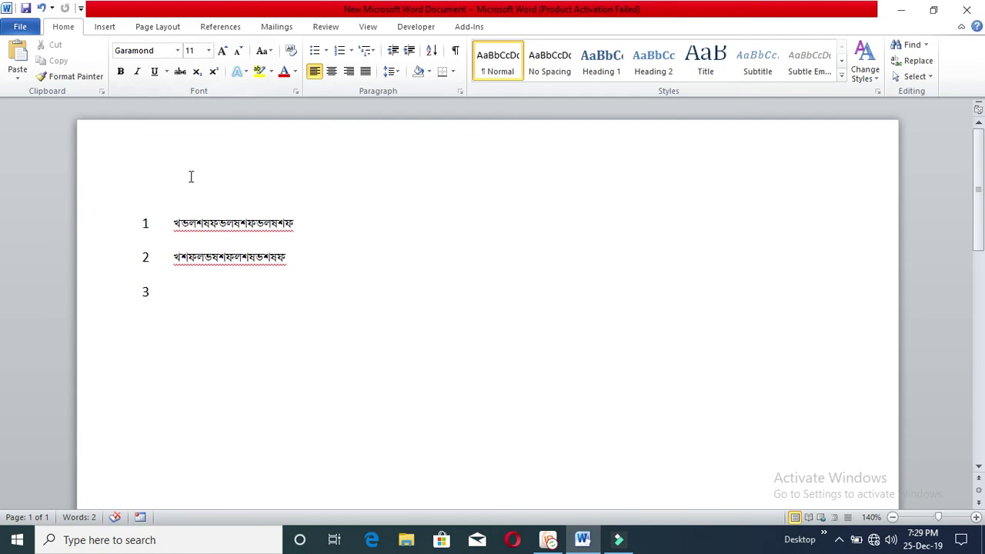
left_click_drag(157, 223, 241, 307)
key("BackSpace")
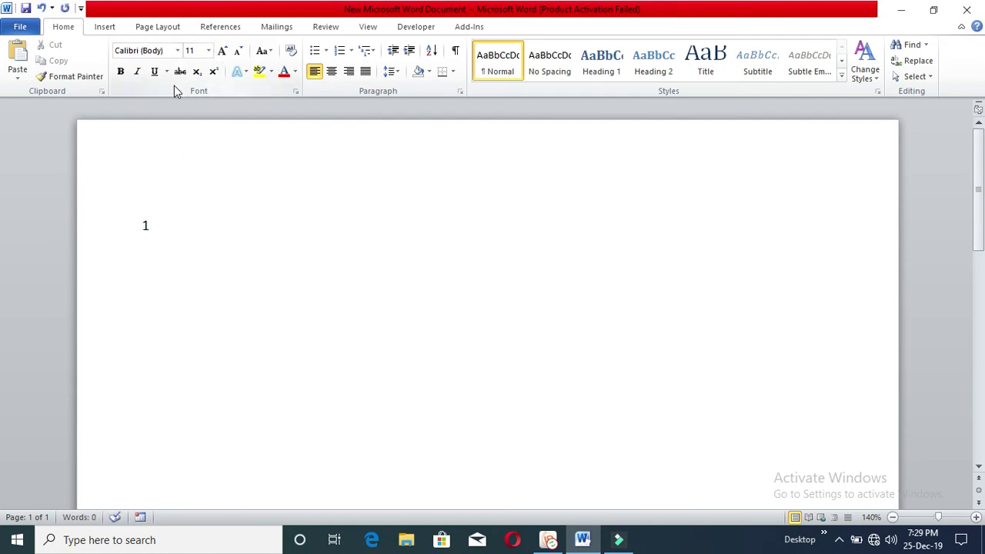
Try a medium purple theme color as the page background, and reset the page to No Color
left_click(157, 26)
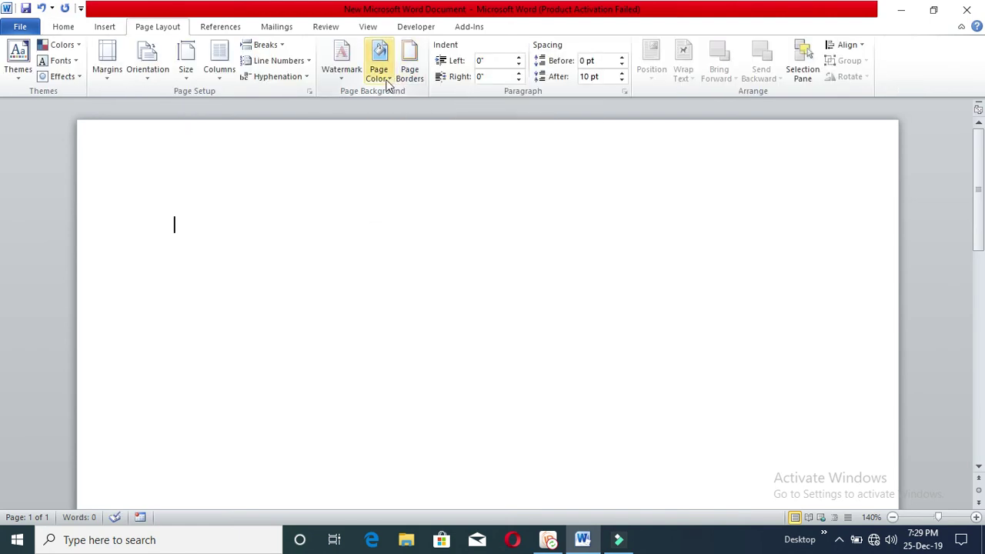
left_click(389, 80)
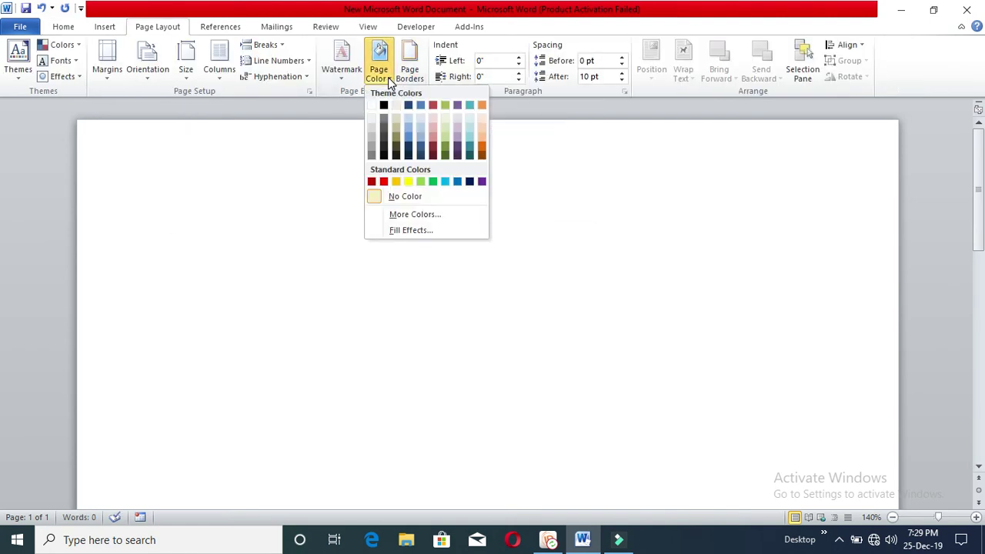
scroll(499, 317, "down", 5)
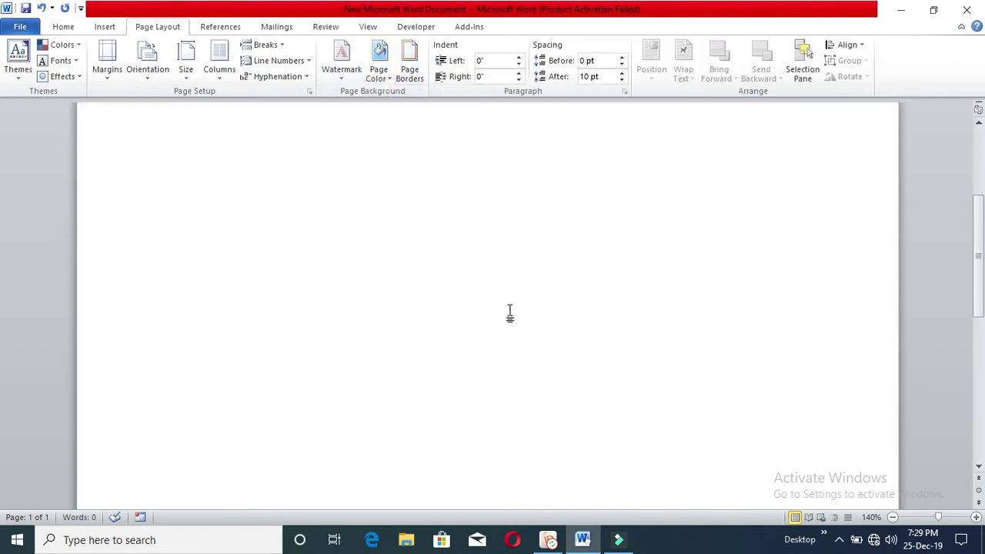
scroll(508, 319, "up", 5)
left_click(390, 78)
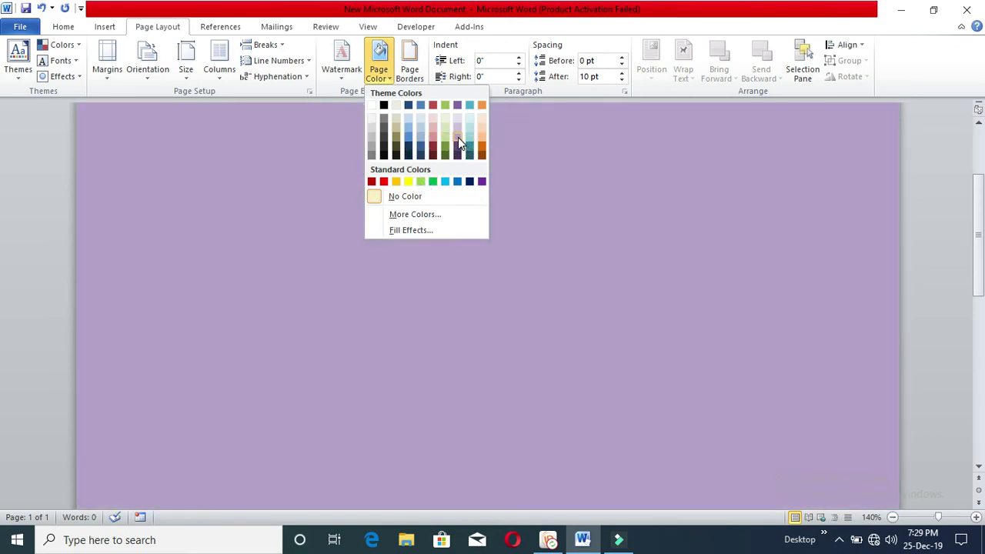
left_click(458, 139)
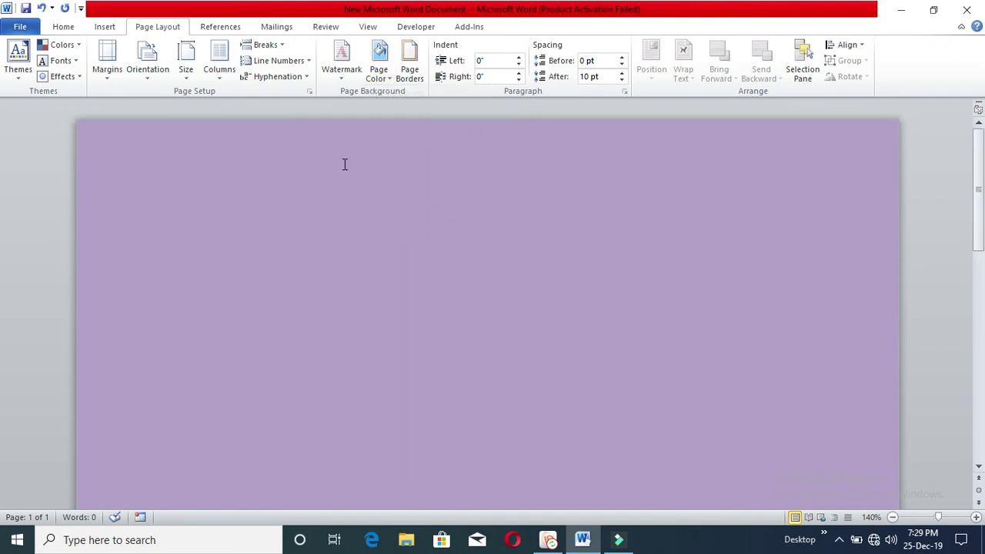
left_click(393, 70)
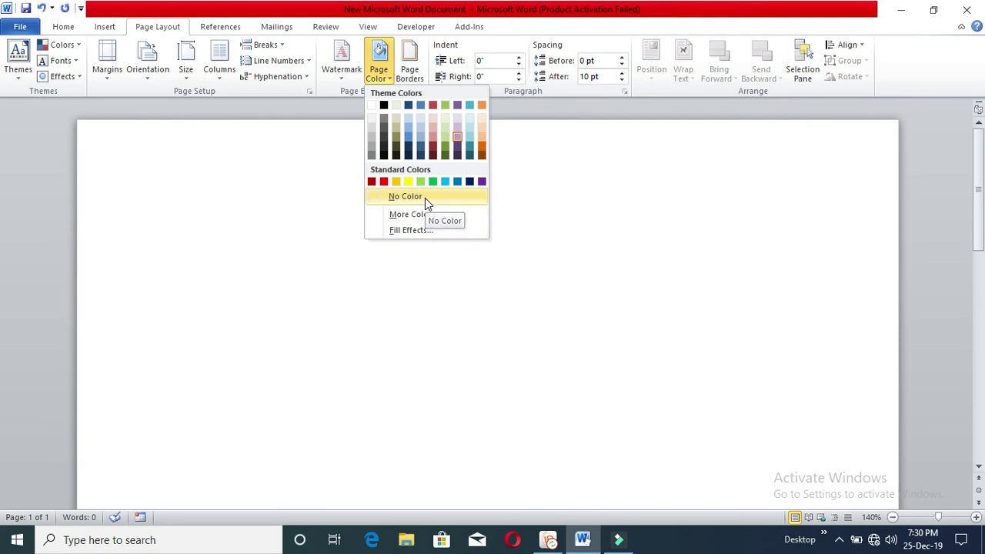
left_click(425, 198)
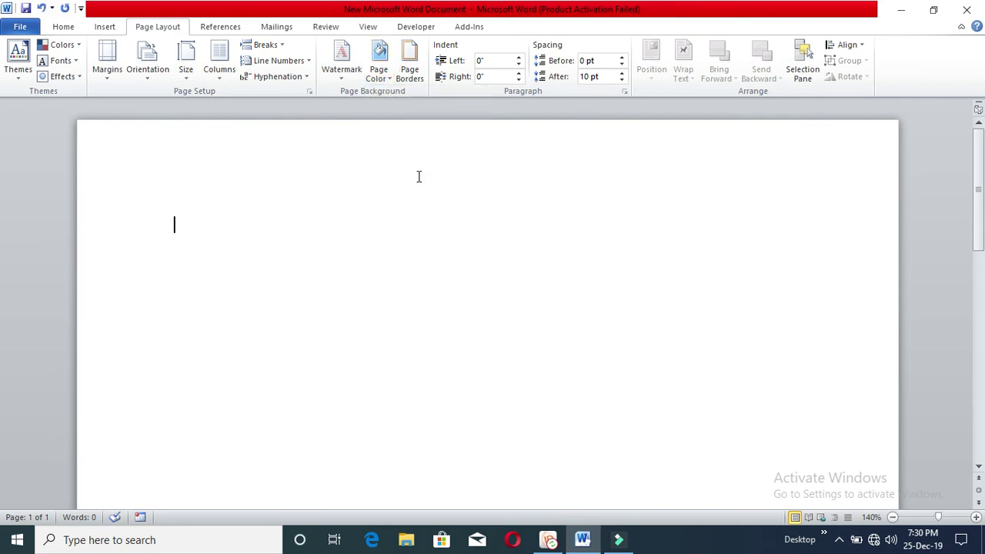
left_click(409, 71)
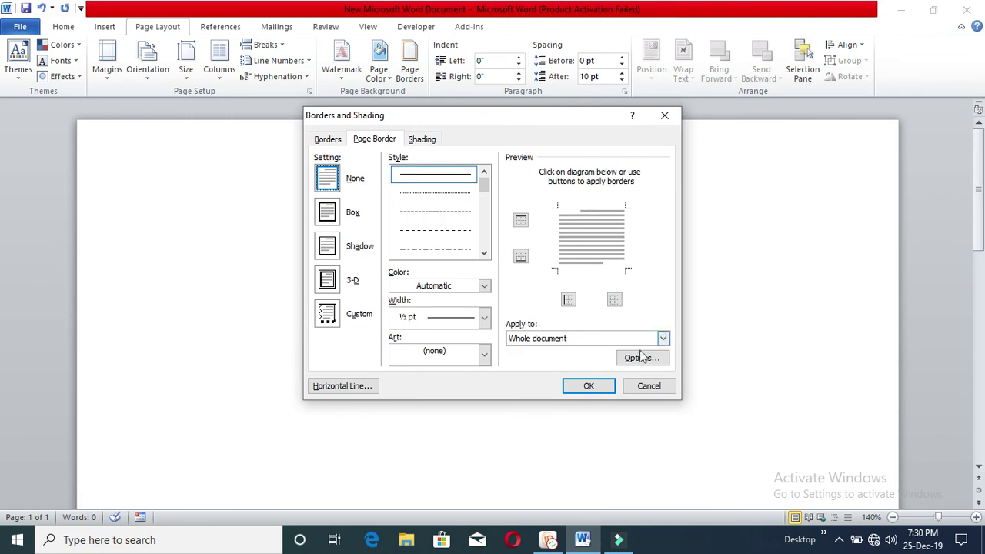
left_click(656, 389)
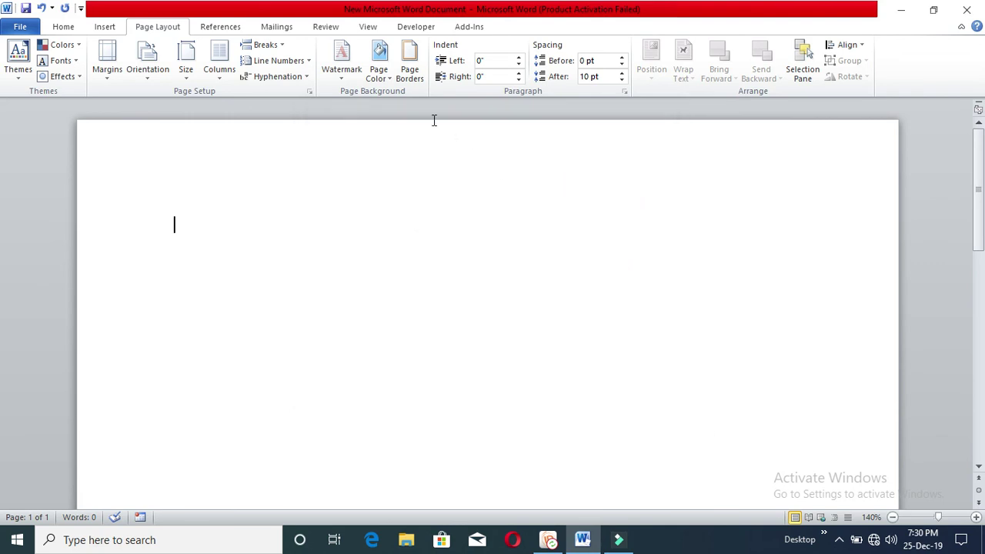
left_click(408, 77)
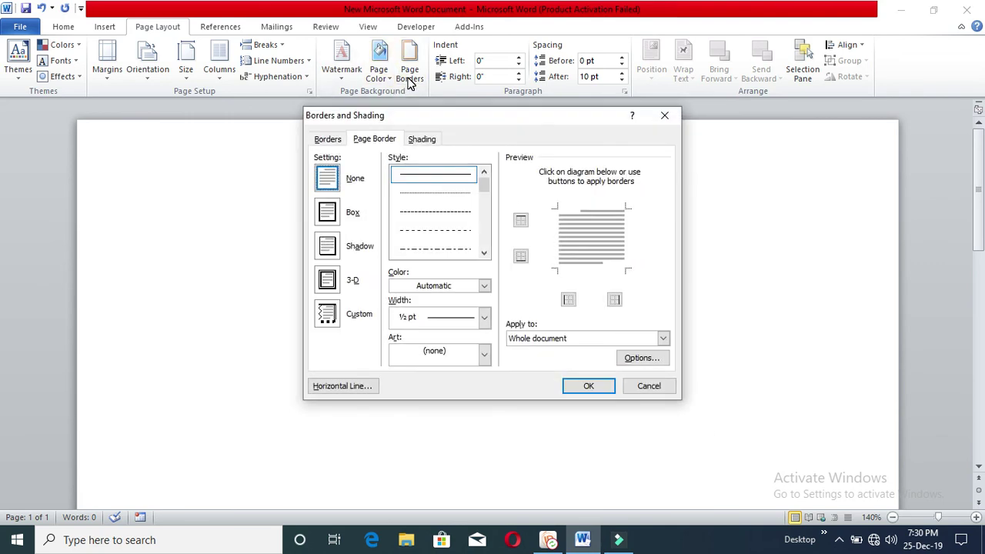
left_click(655, 388)
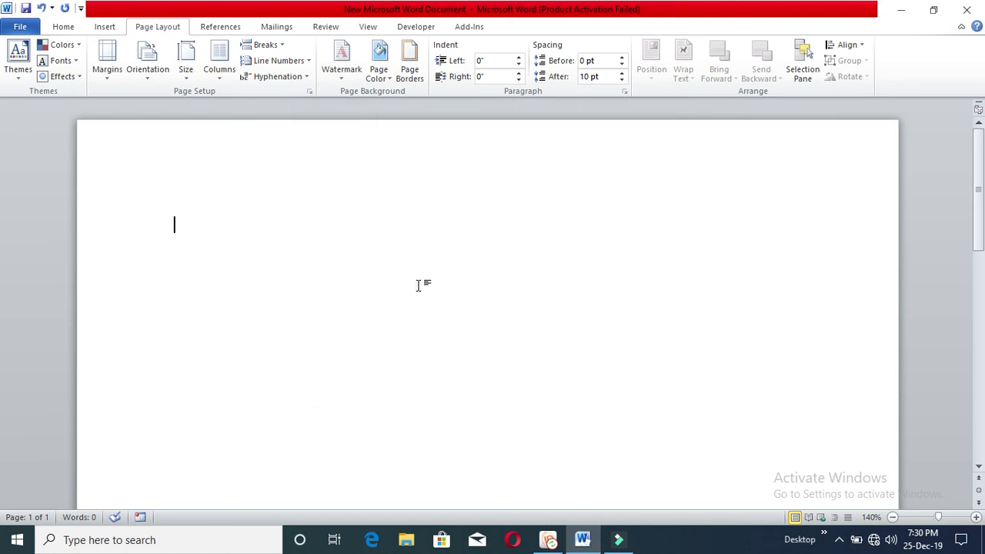
Set up a Box page border with the thick diagonal-striped line style at 3 pt width
left_click(410, 77)
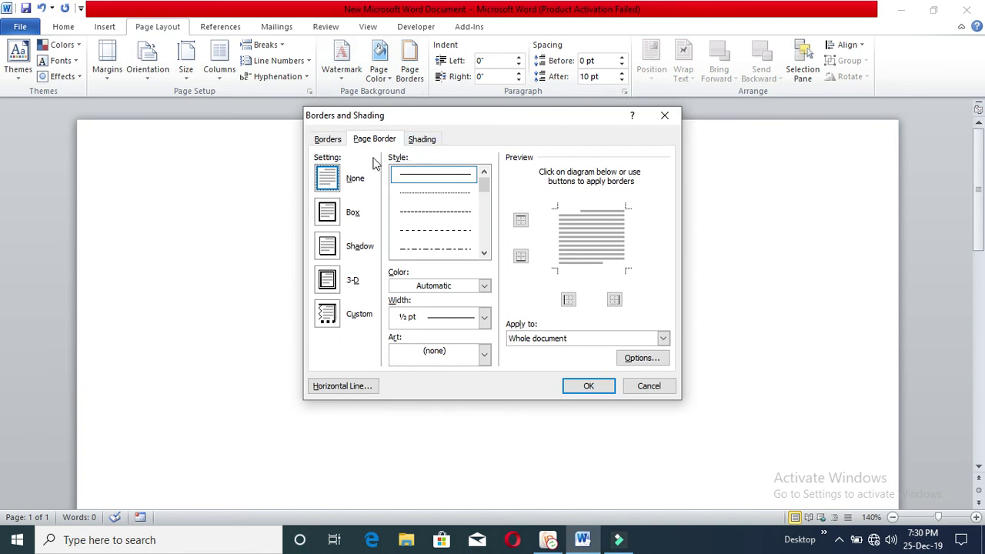
left_click(328, 214)
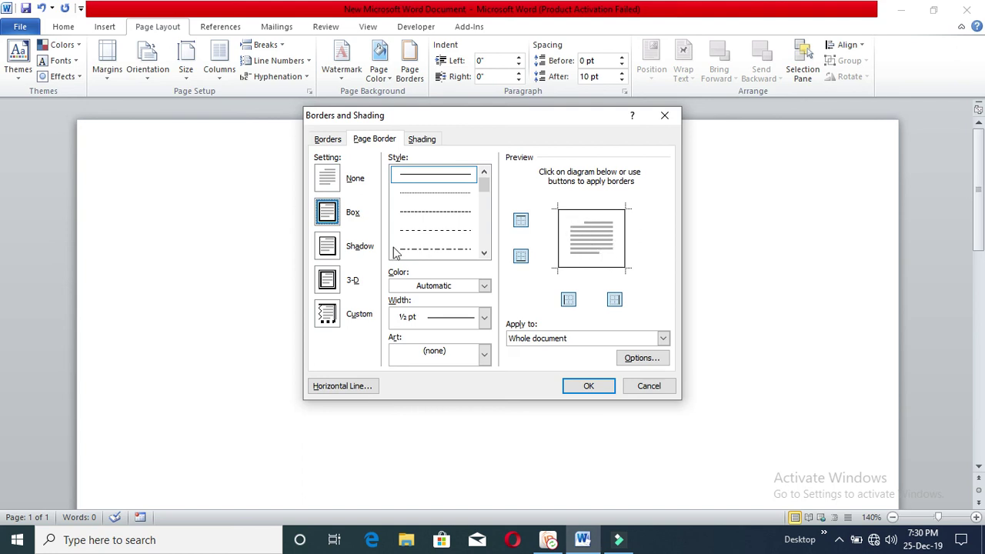
left_click(327, 248)
left_click(326, 214)
left_click_drag(482, 184, 485, 228)
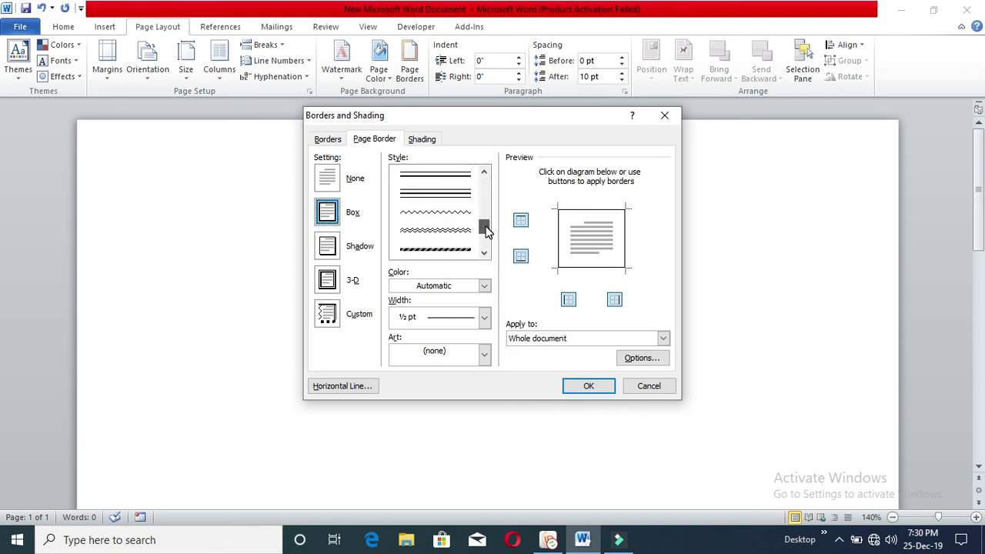
left_click(446, 249)
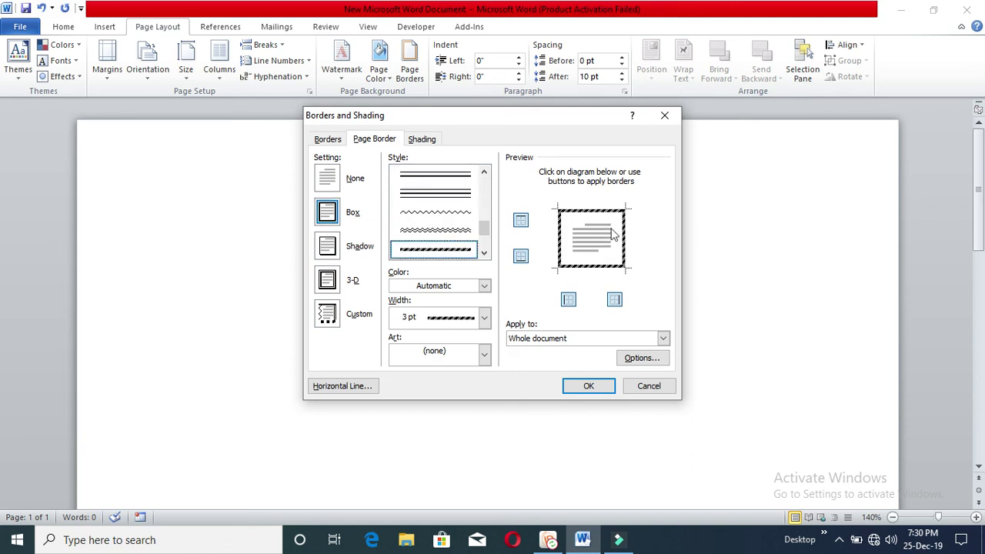
left_click(484, 317)
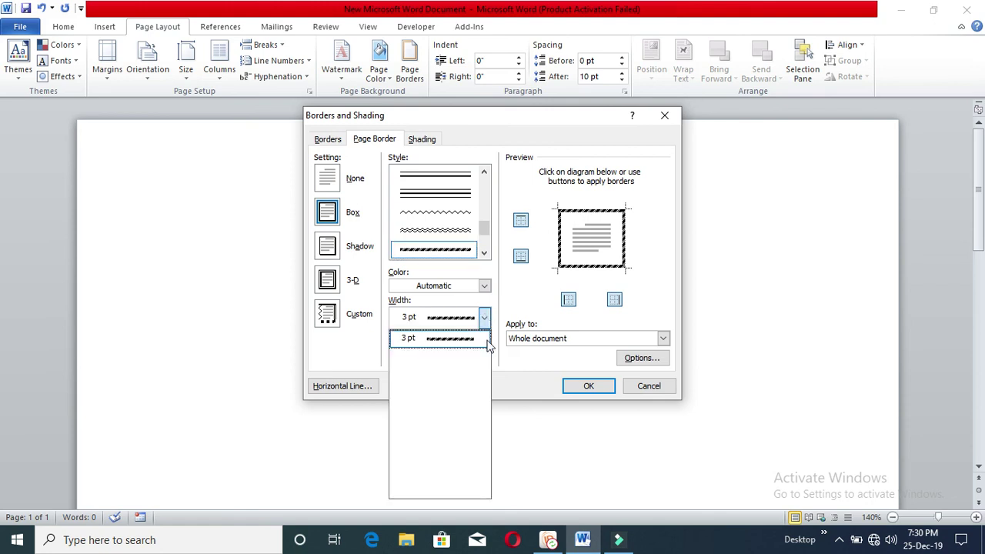
left_click(482, 336)
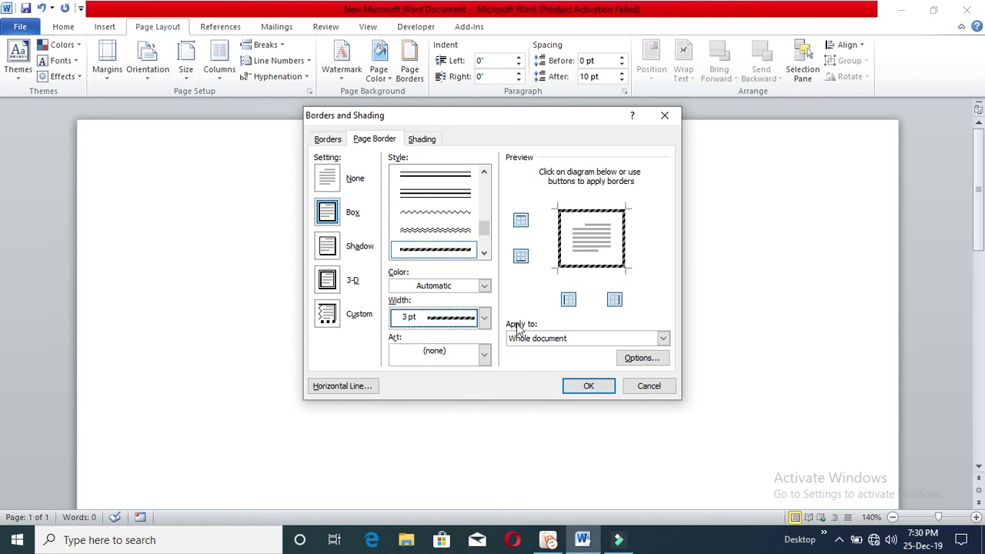
Try the first red art design, switch to the cake-slice art, and apply the page border to the whole document
left_click(487, 353)
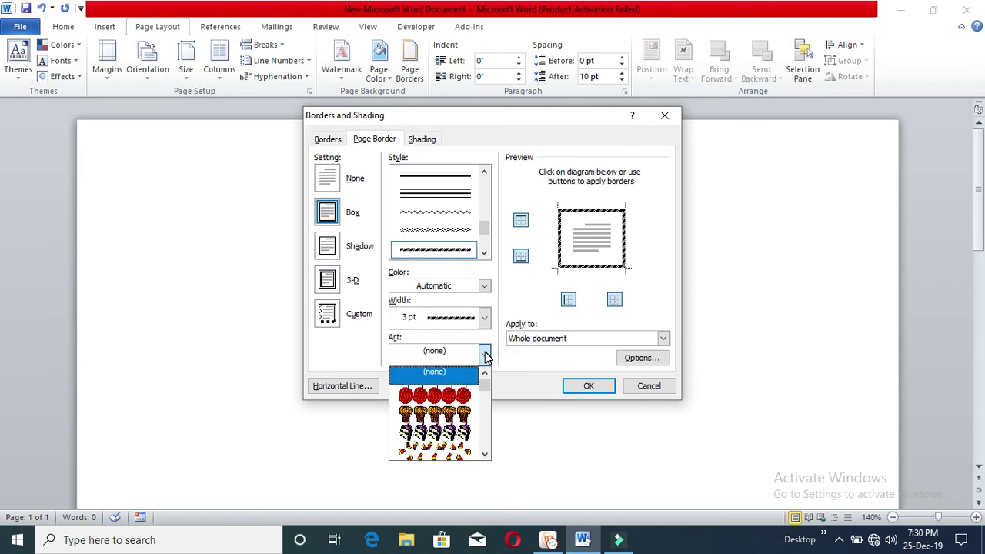
left_click(459, 390)
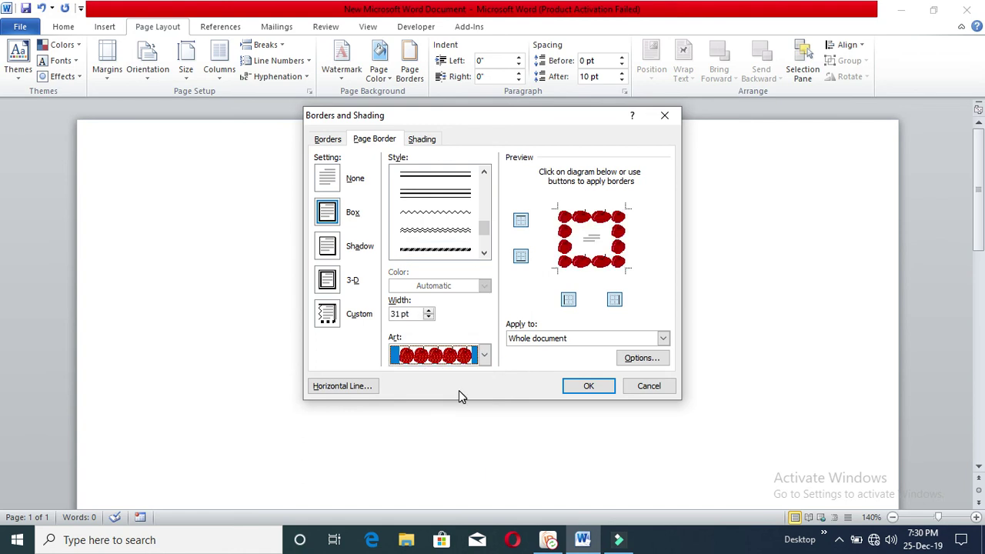
left_click(483, 355)
left_click(469, 431)
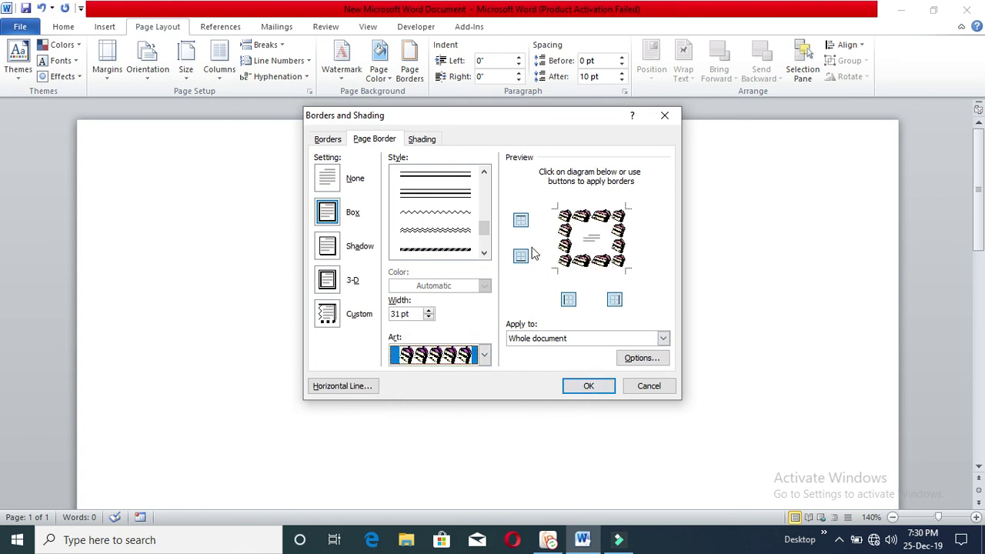
left_click(588, 390)
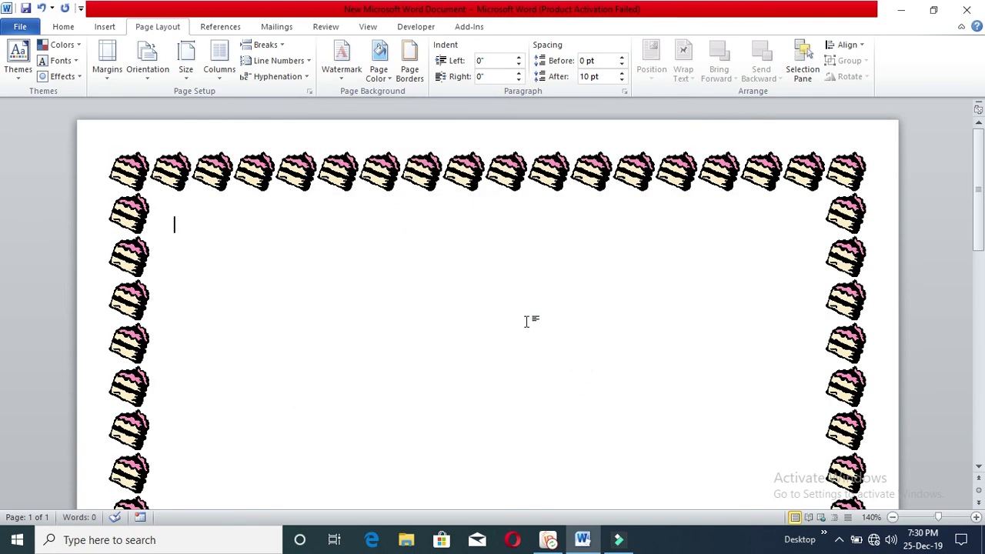
scroll(508, 321, "down", 10)
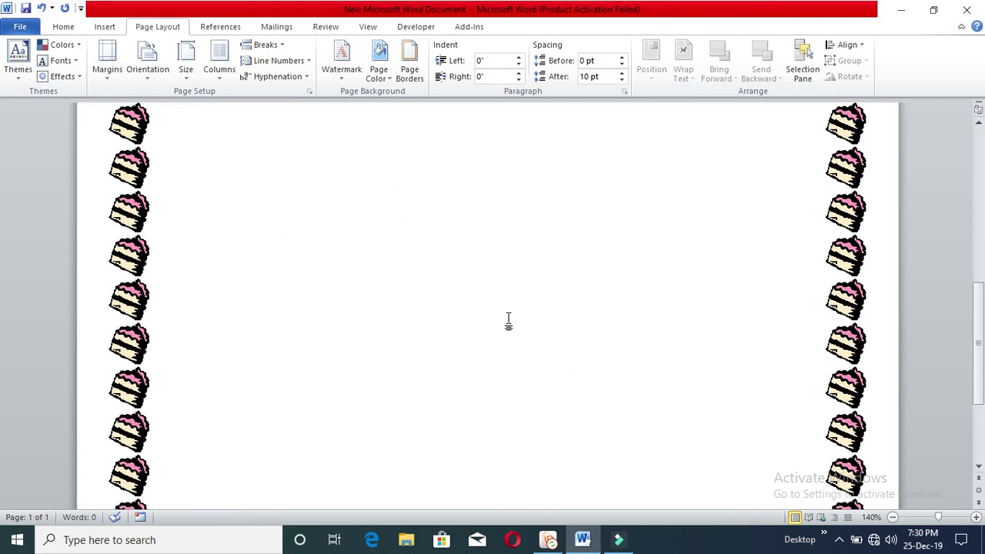
scroll(508, 320, "up", 10)
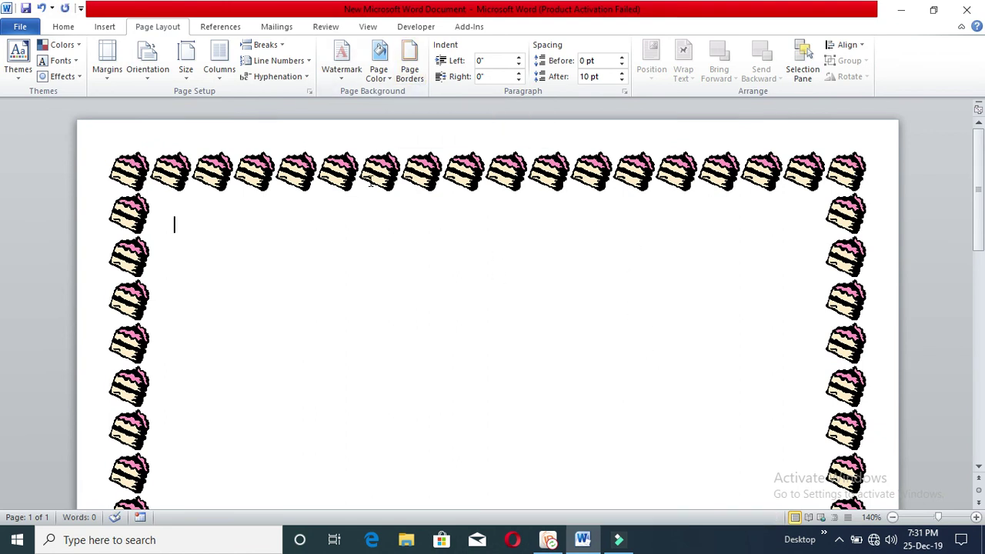
Remove the cake-slice page border by setting the page border to None
left_click(409, 71)
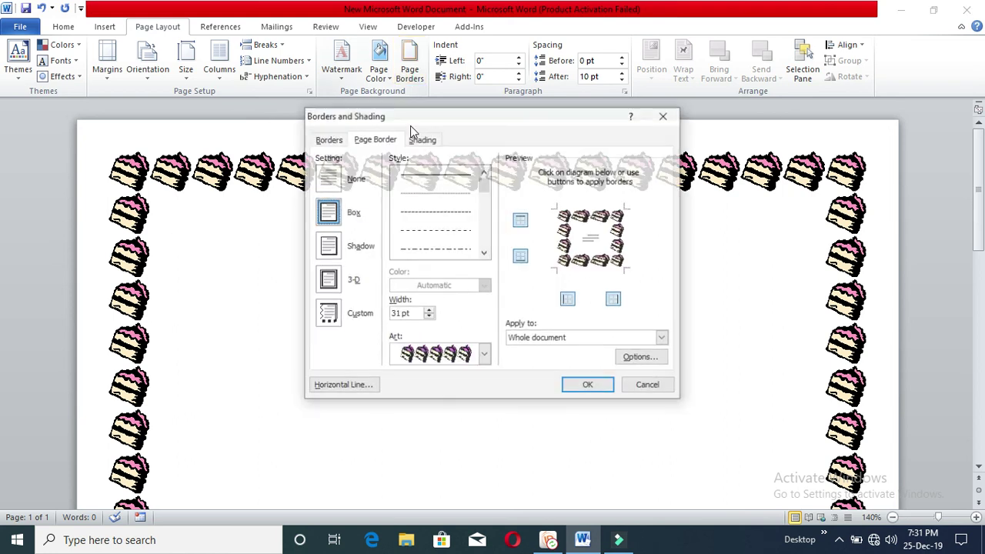
left_click(328, 177)
left_click(586, 386)
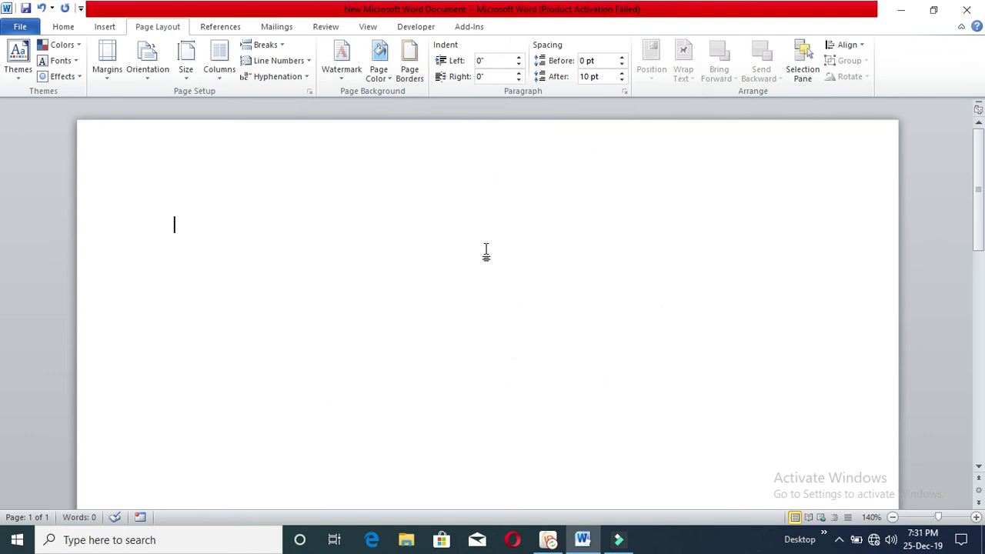